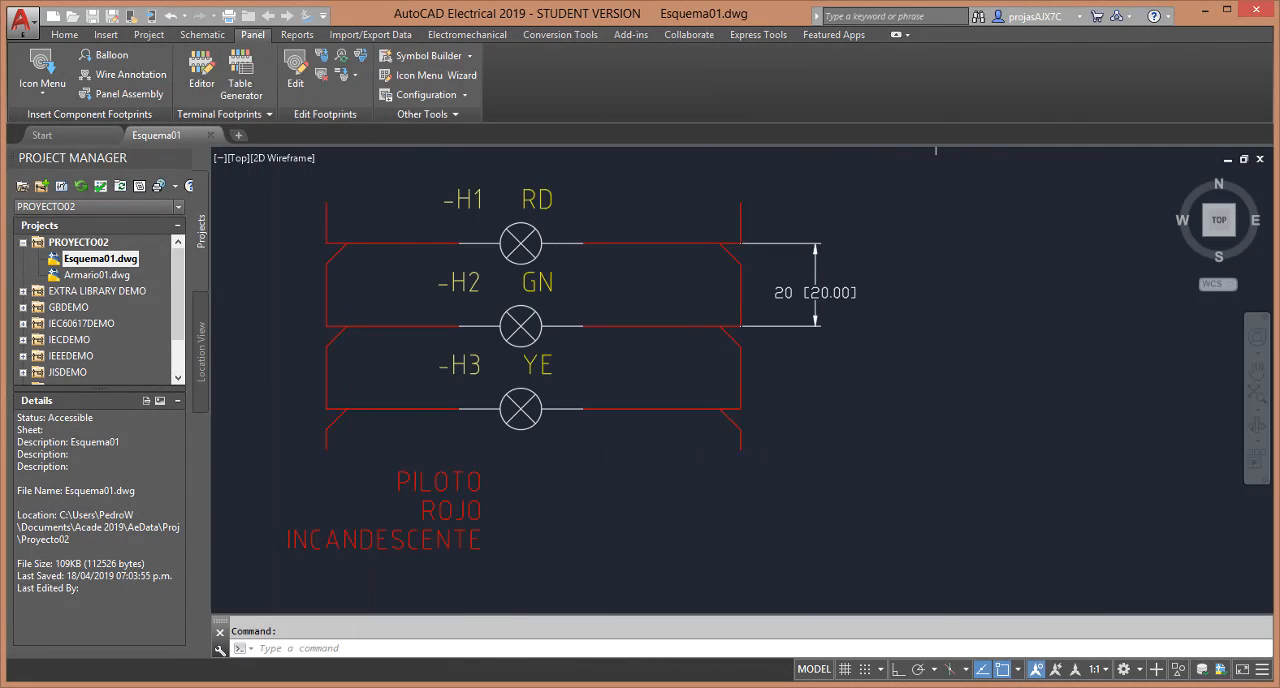
List the attributes of the yellow lamp -H3 and hide its DESC1, DESC2 and TAG1 attributes
right_click(532, 427)
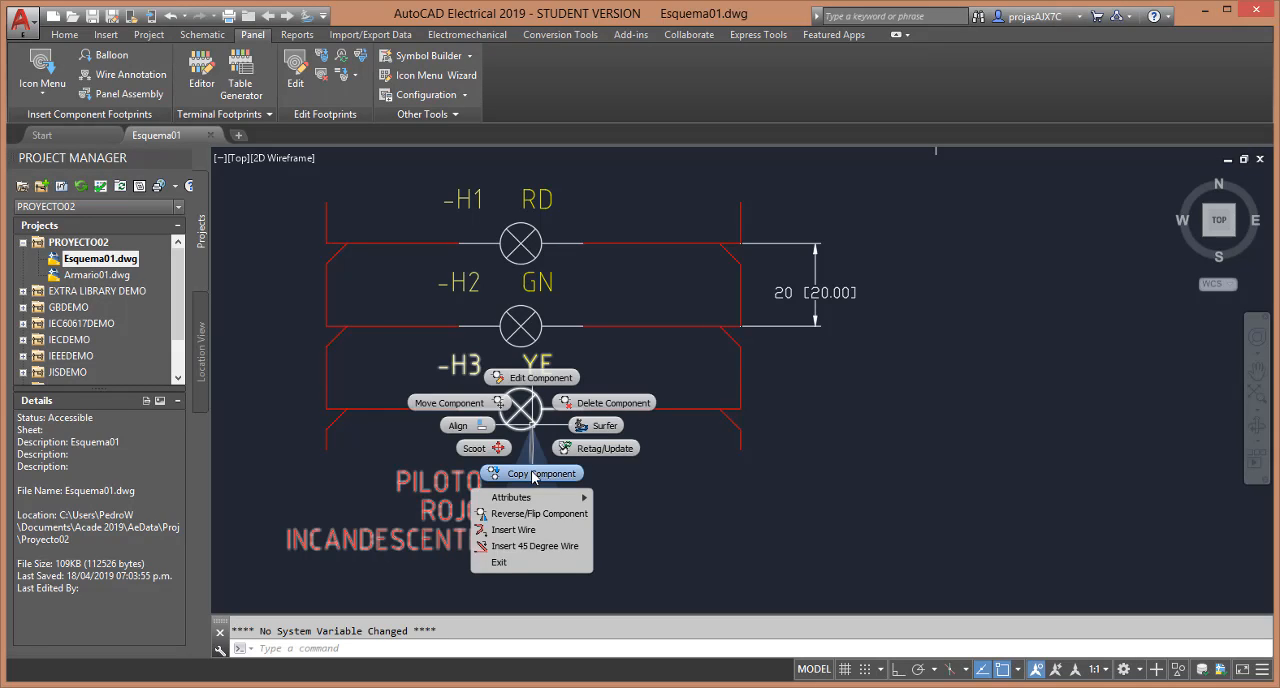
mouse_move(531, 502)
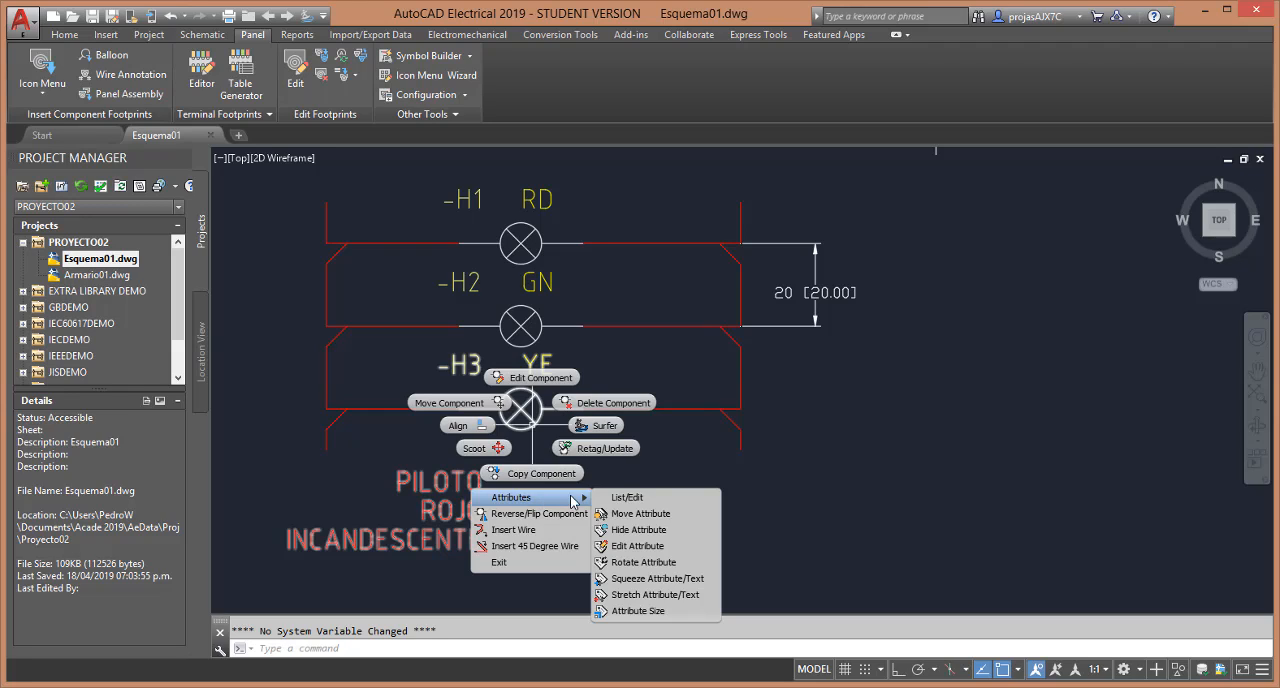
left_click(633, 503)
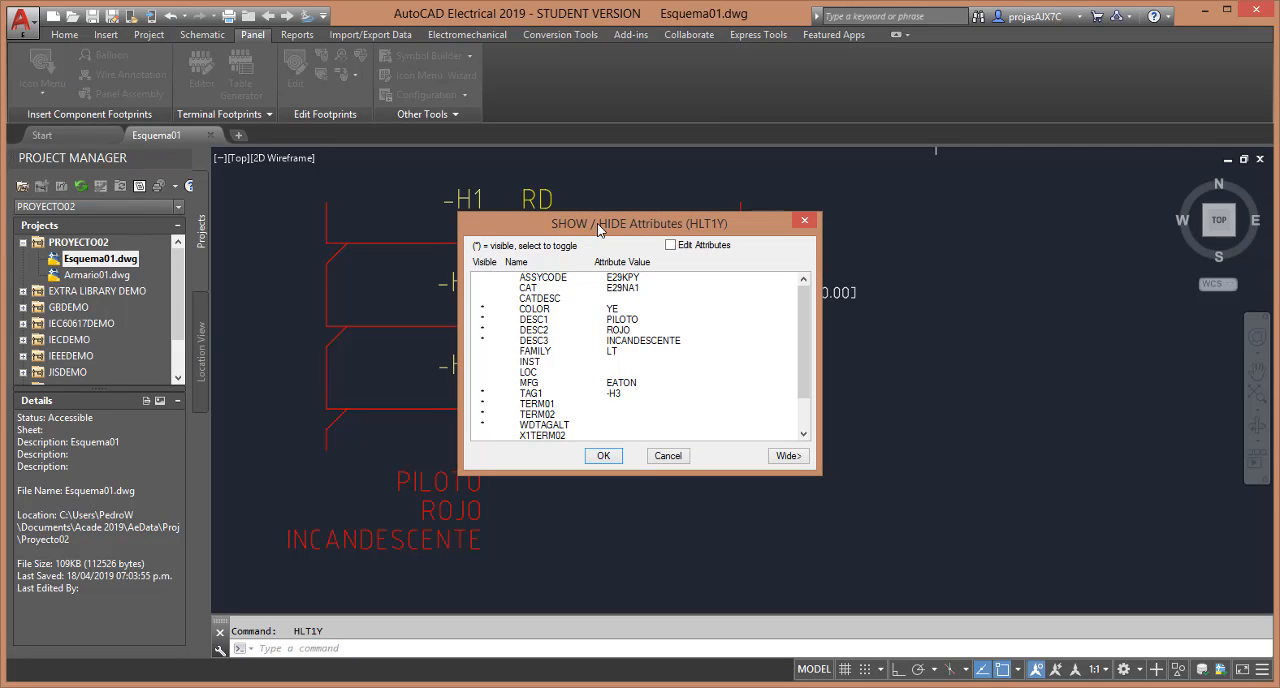
left_click_drag(598, 230, 763, 196)
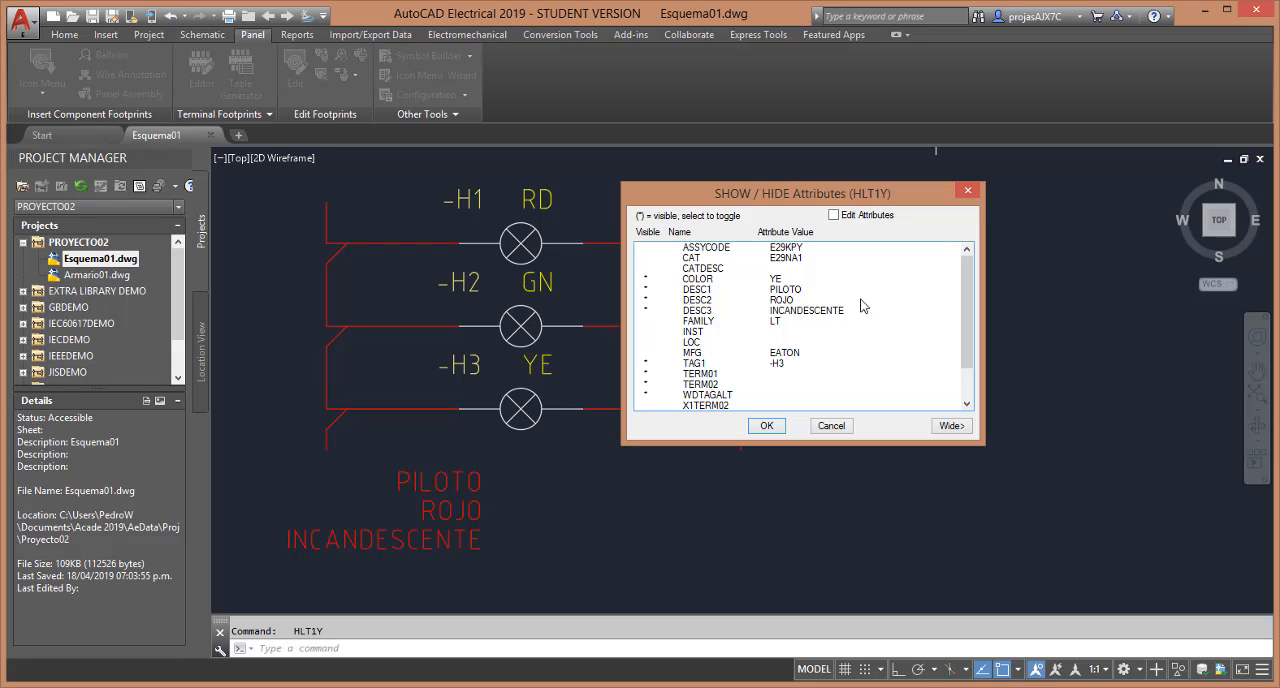
left_click(669, 291)
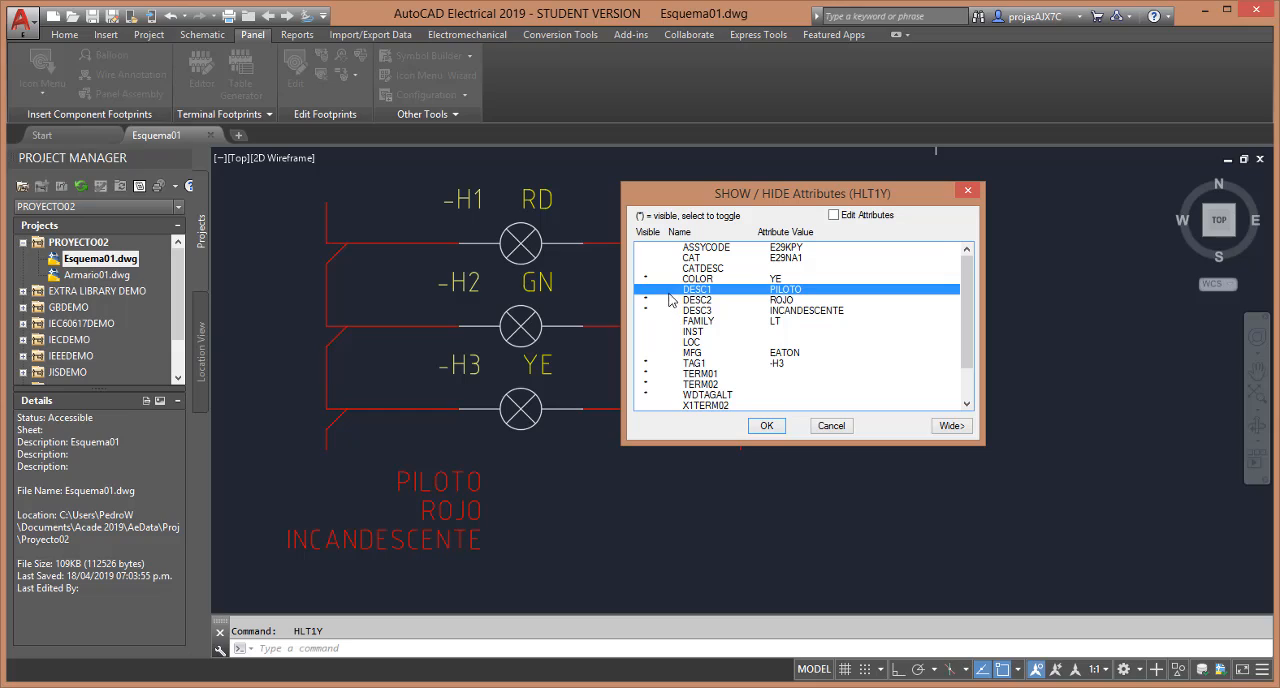
left_click(669, 302)
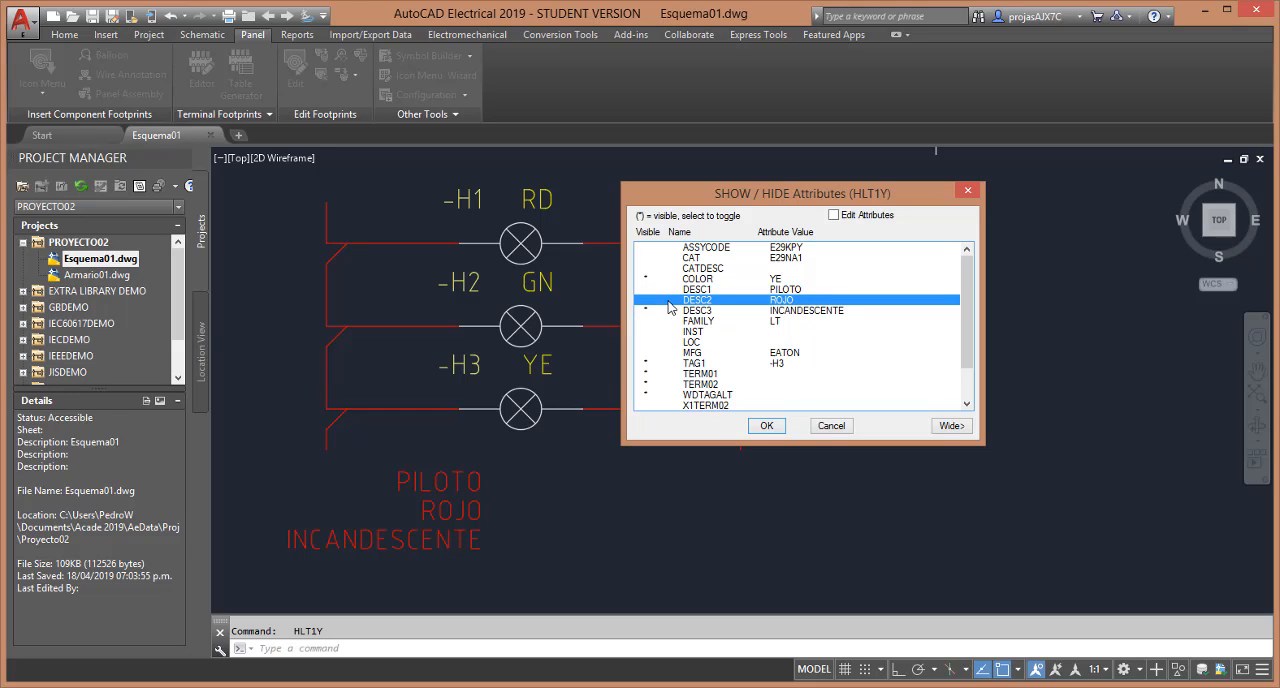
left_click(668, 364)
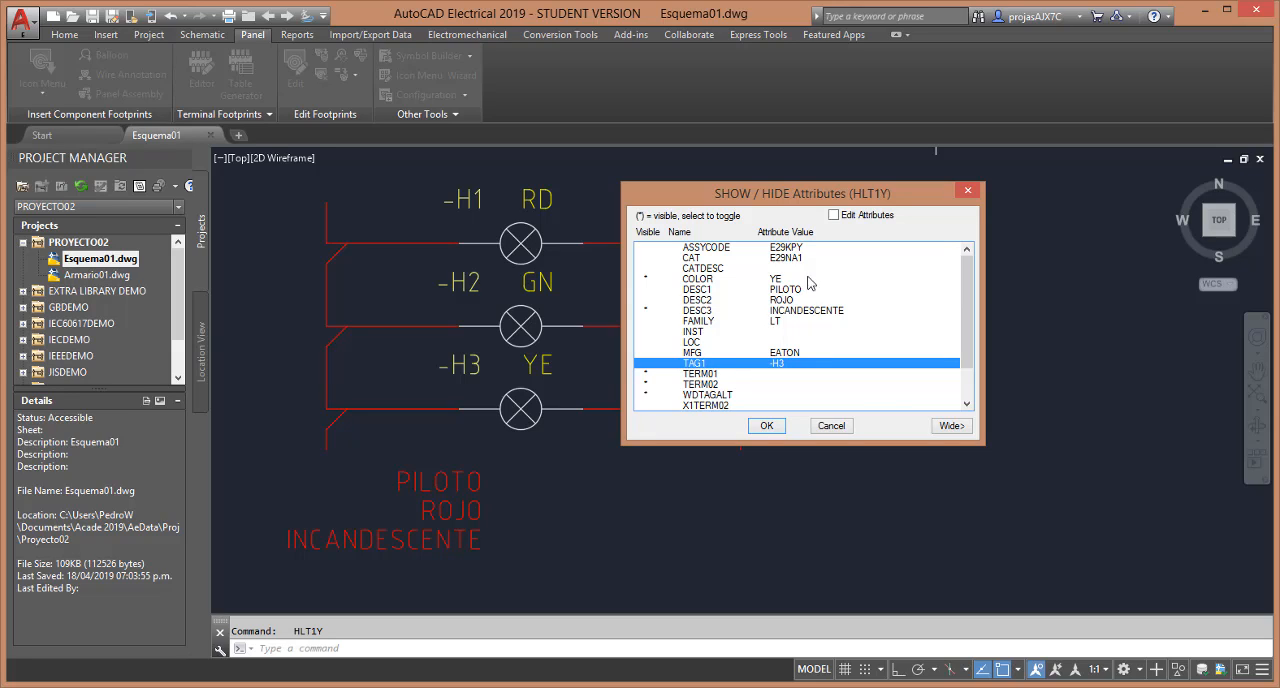
Switch the attribute list to editing, shorten the lamp's DESC3 value to IN, and apply the attribute changes
left_click(833, 215)
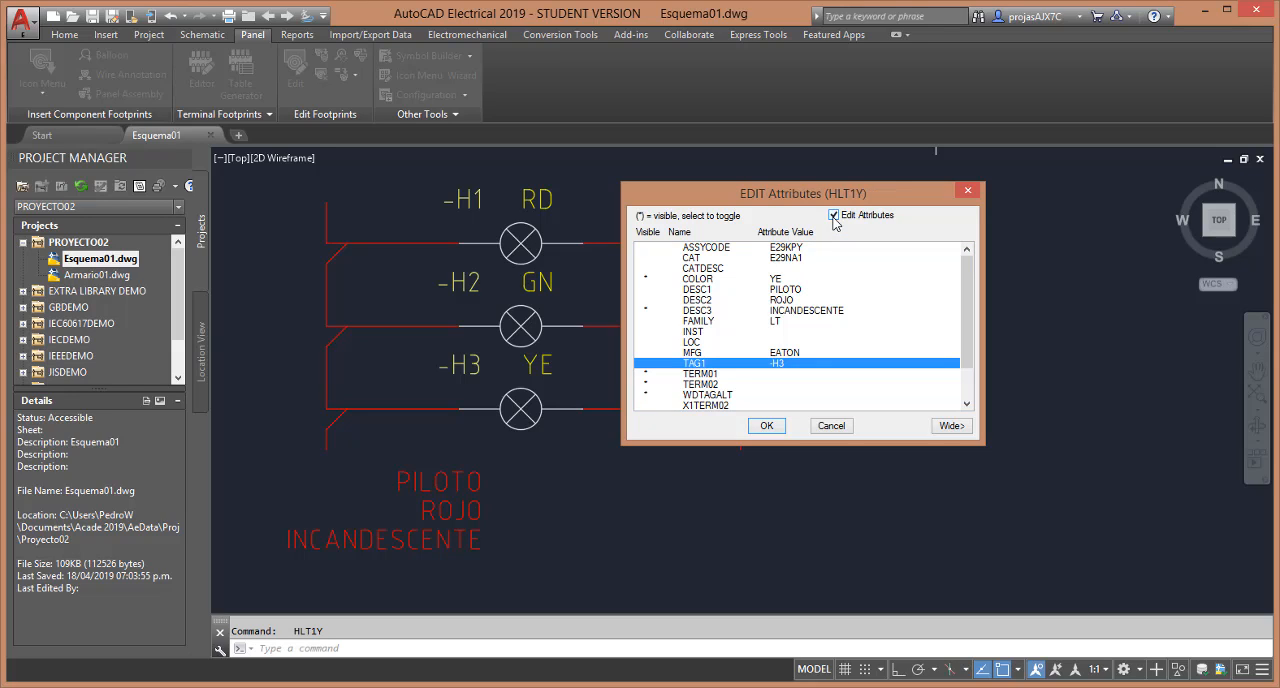
left_click(822, 311)
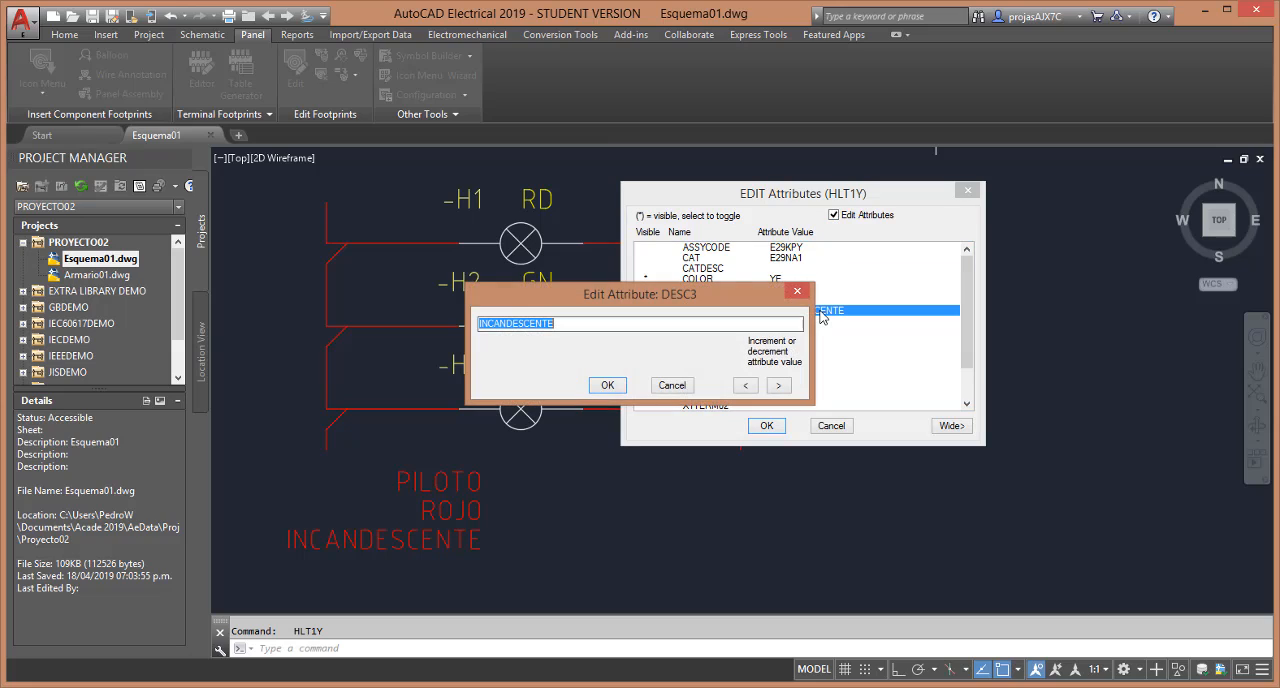
left_click(764, 321)
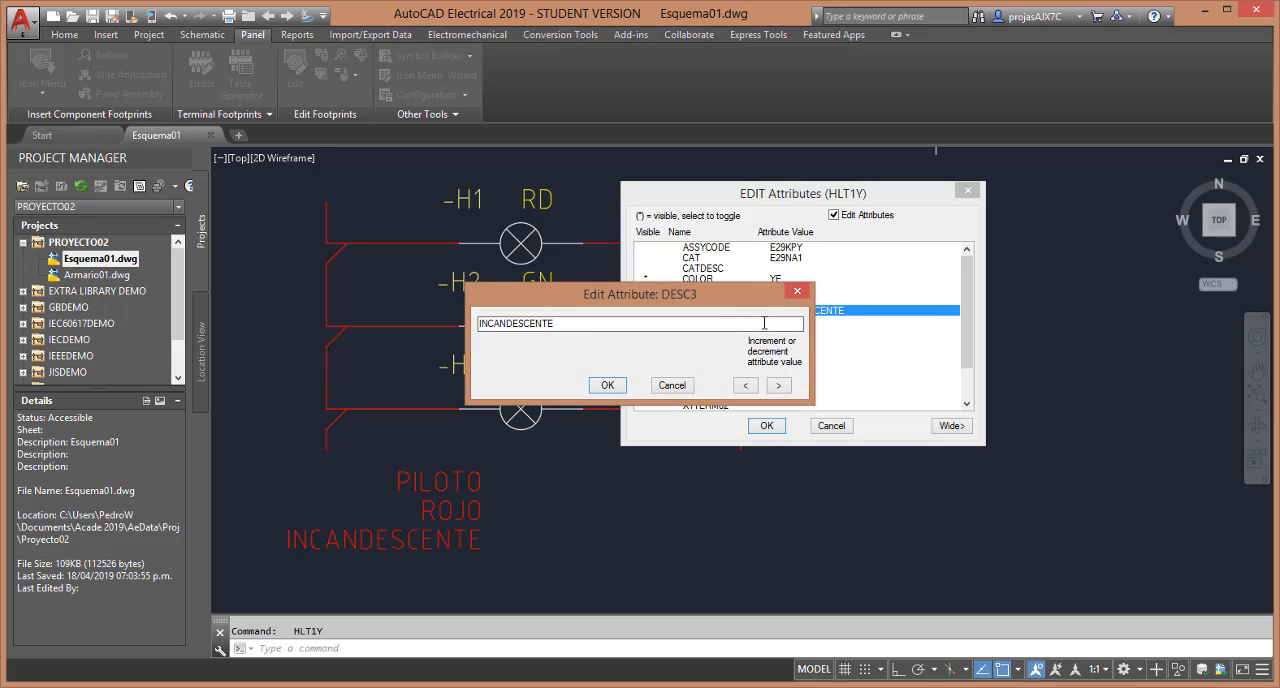
key("BackSpace")
key("BackSpace")
key("BackSpace")
key("BackSpace")
key("BackSpace")
key("BackSpace")
key("BackSpace")
key("BackSpace")
key("BackSpace")
key("BackSpace")
key("BackSpace")
left_click(607, 386)
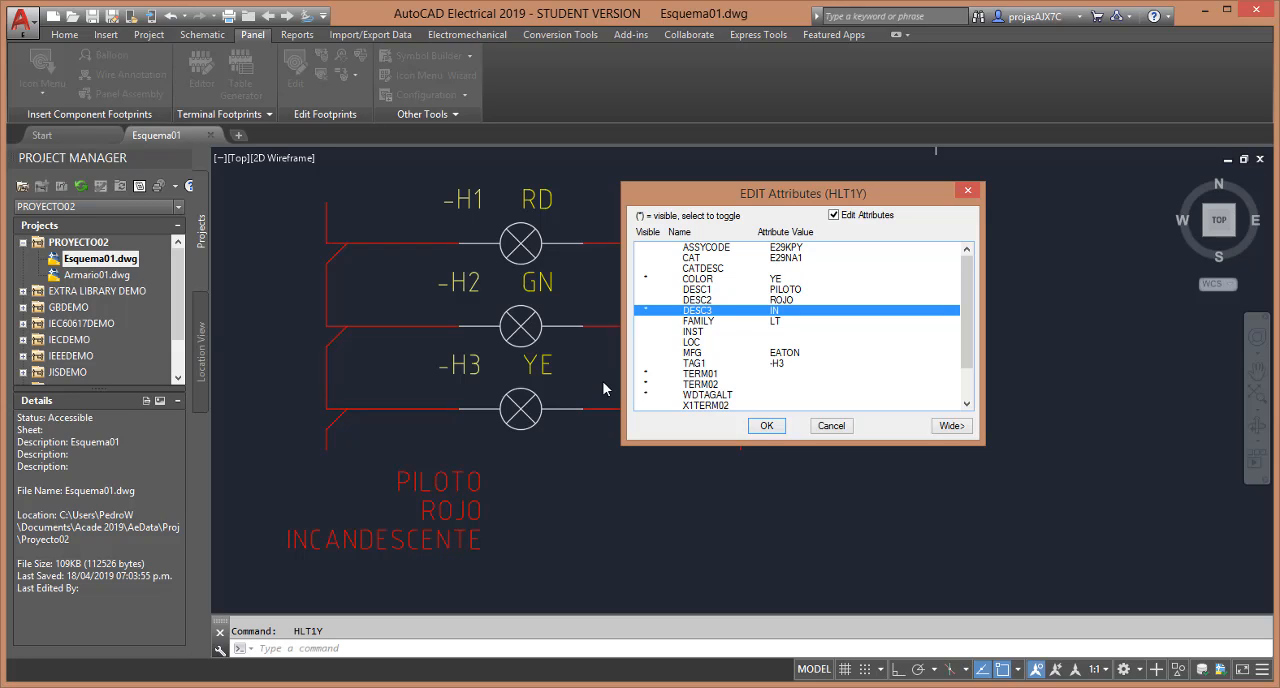
left_click(782, 432)
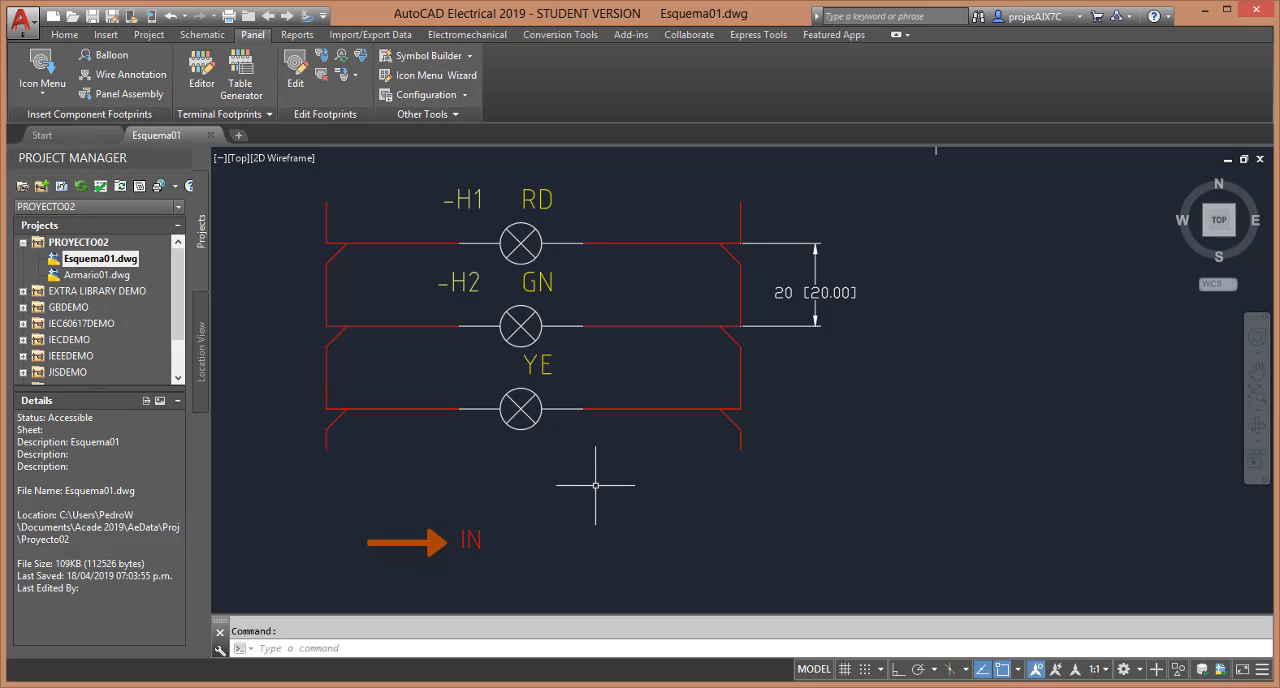
Move the yellow lamp's IN attribute to just above the wire at the lamp symbol's left side
right_click(526, 417)
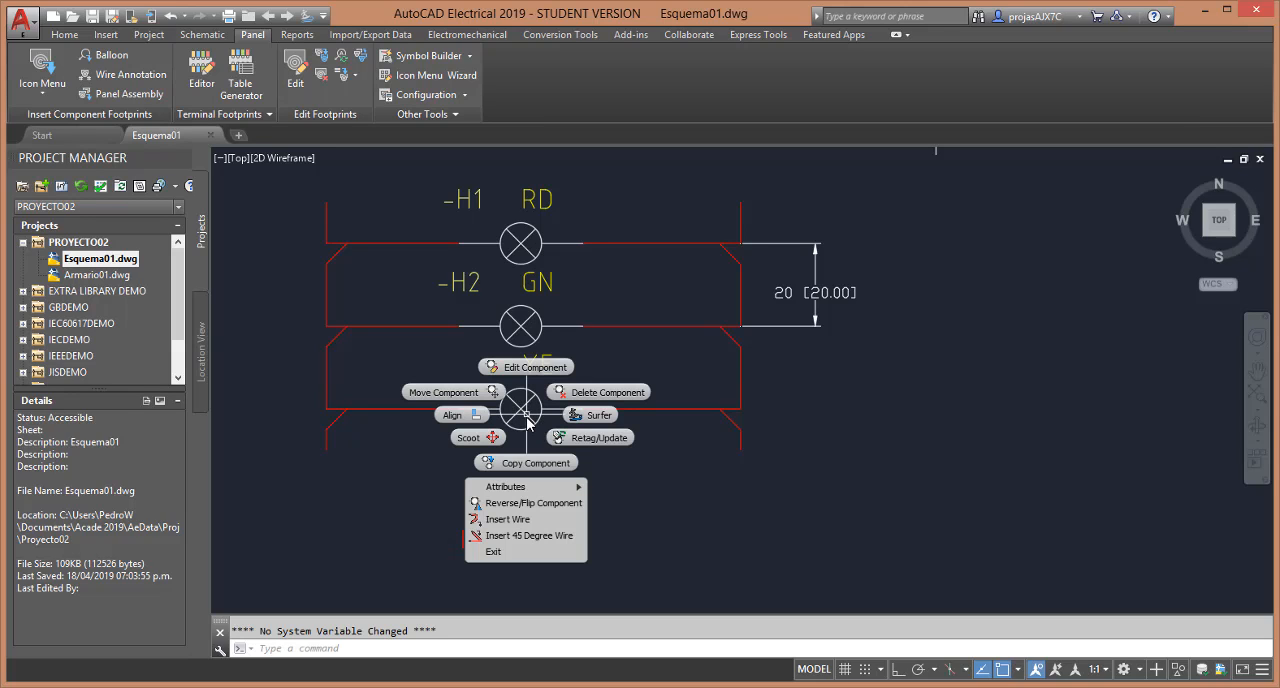
mouse_move(530, 496)
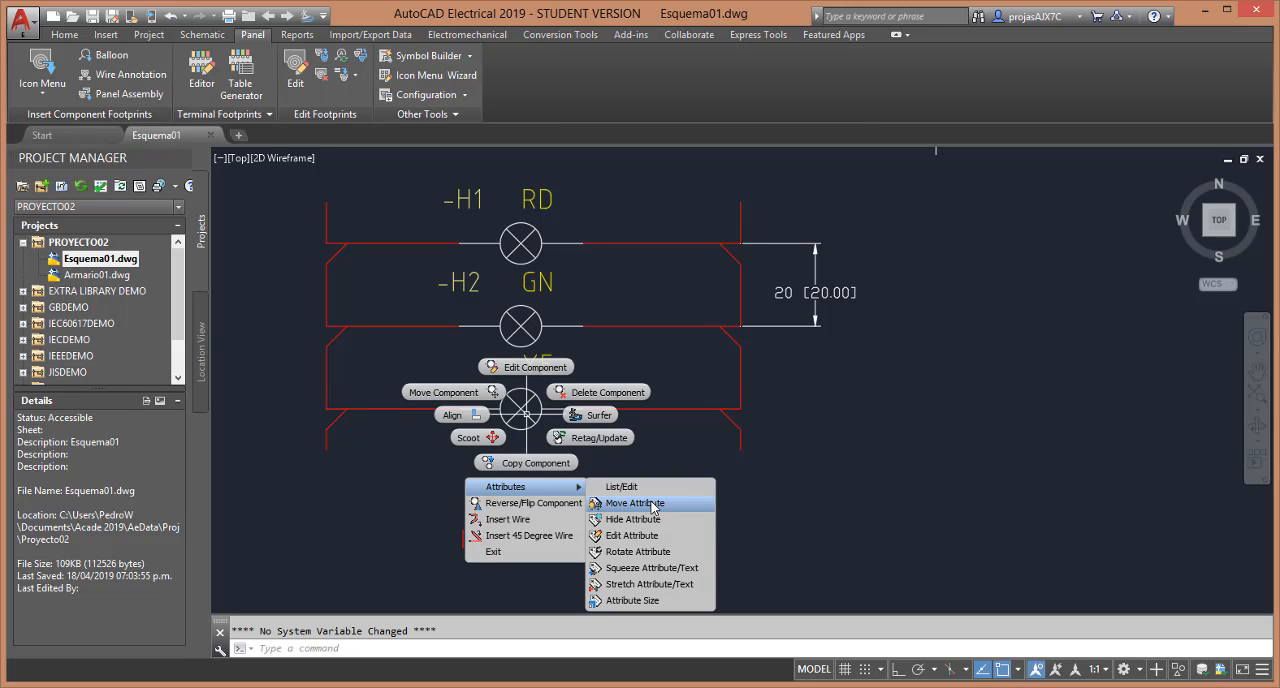
left_click(651, 506)
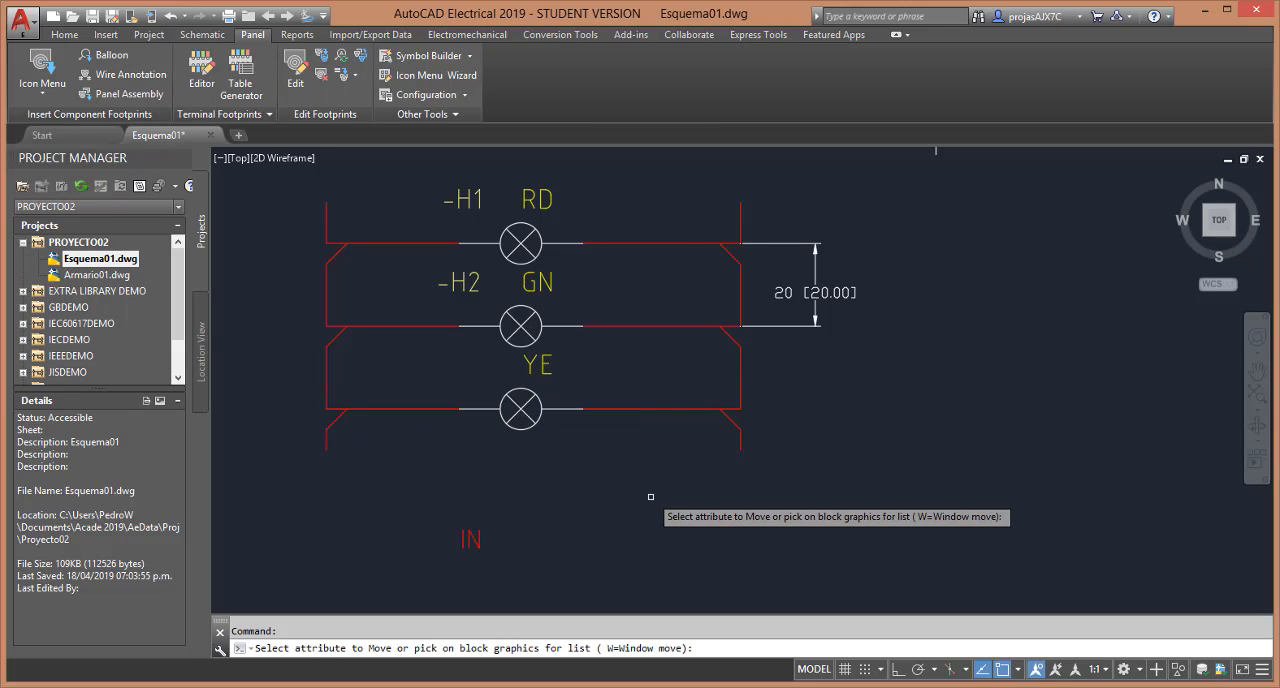
left_click(474, 540)
key("Return")
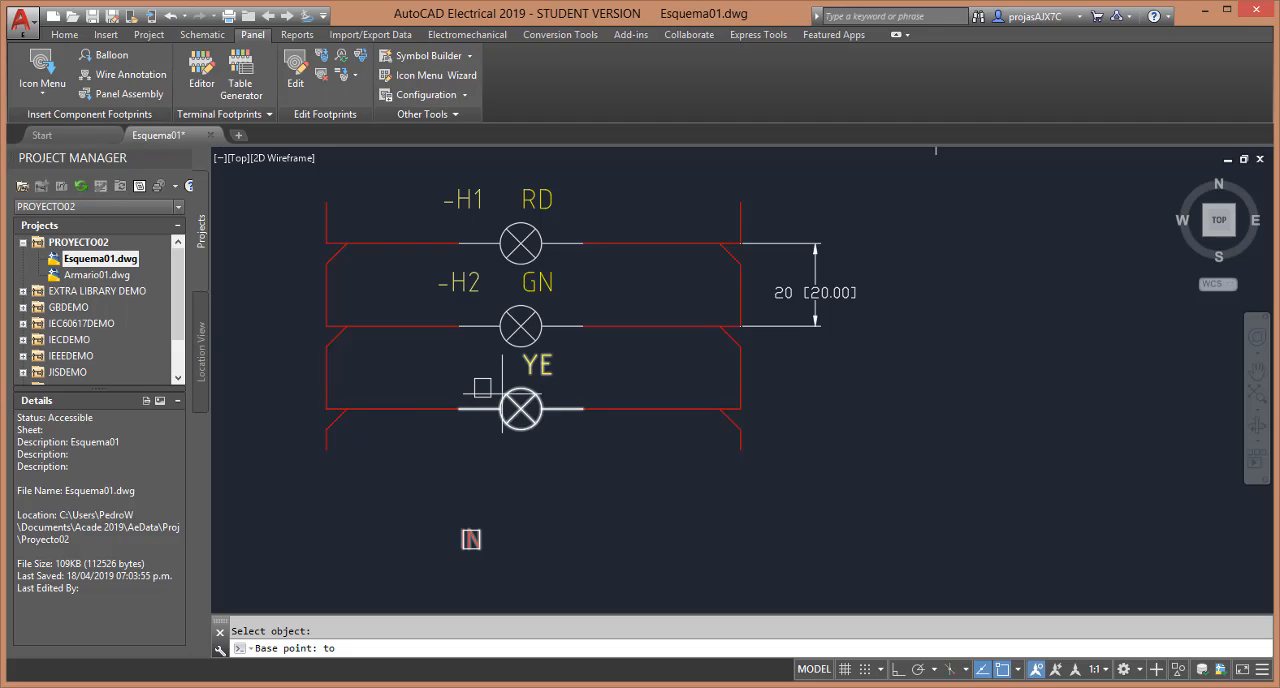
left_click(483, 388)
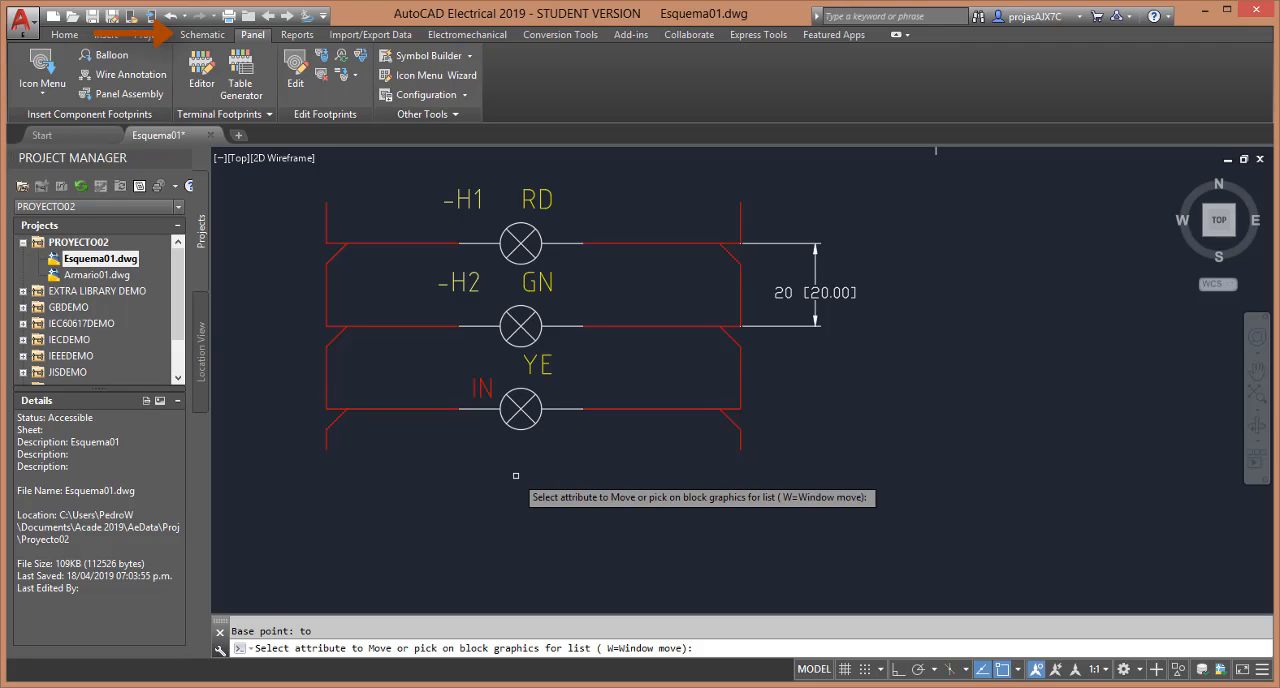
key("Return")
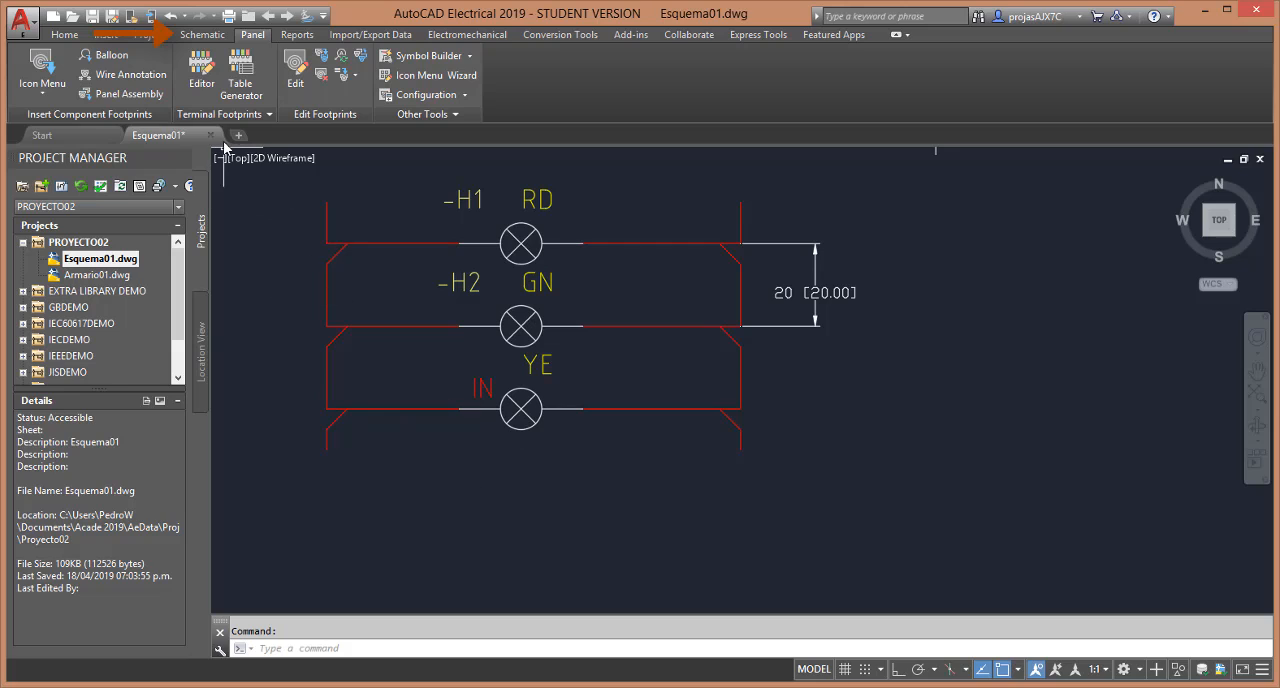
Hide the TAG1 attribute of the RD and GN lamps together with Hide Attribute (Window/Multiple)
left_click(210, 36)
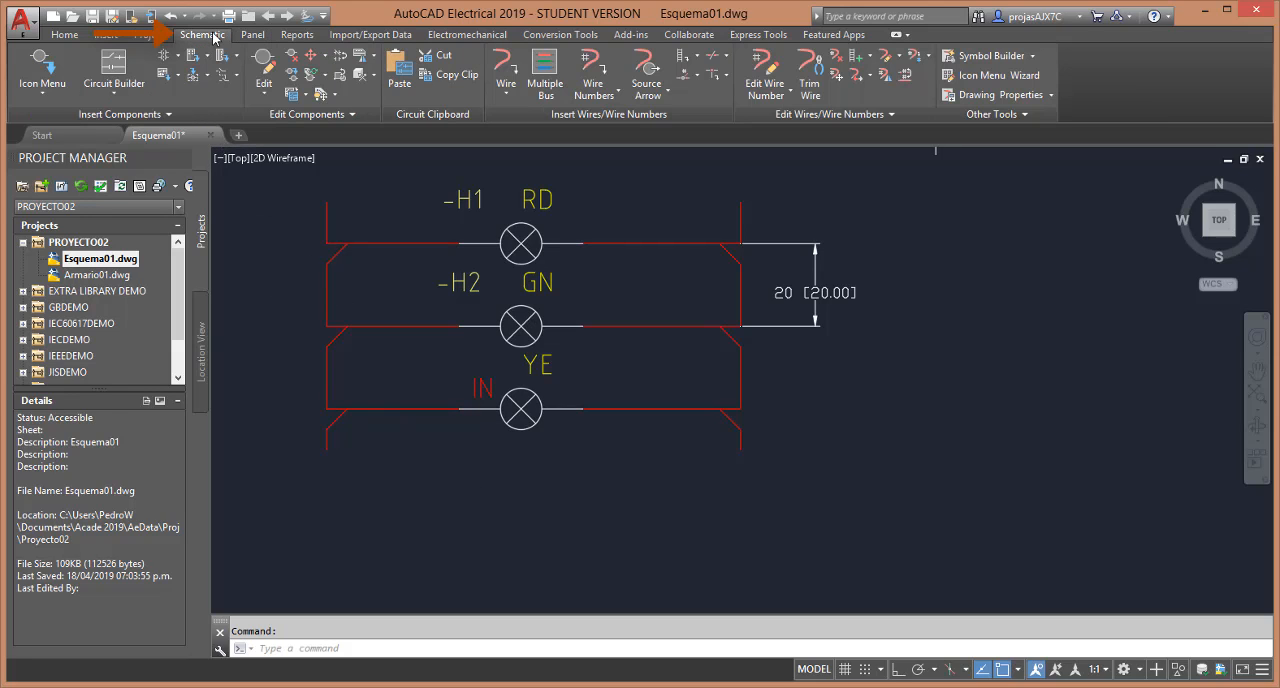
left_click(337, 95)
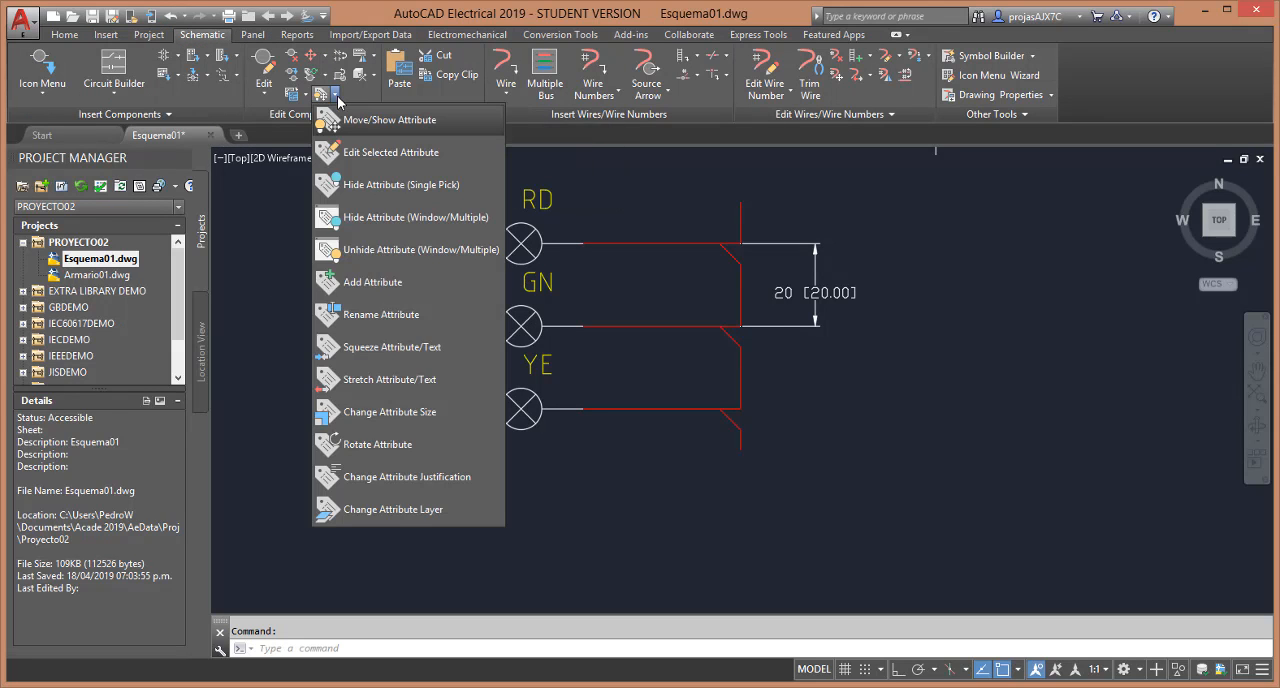
left_click(347, 231)
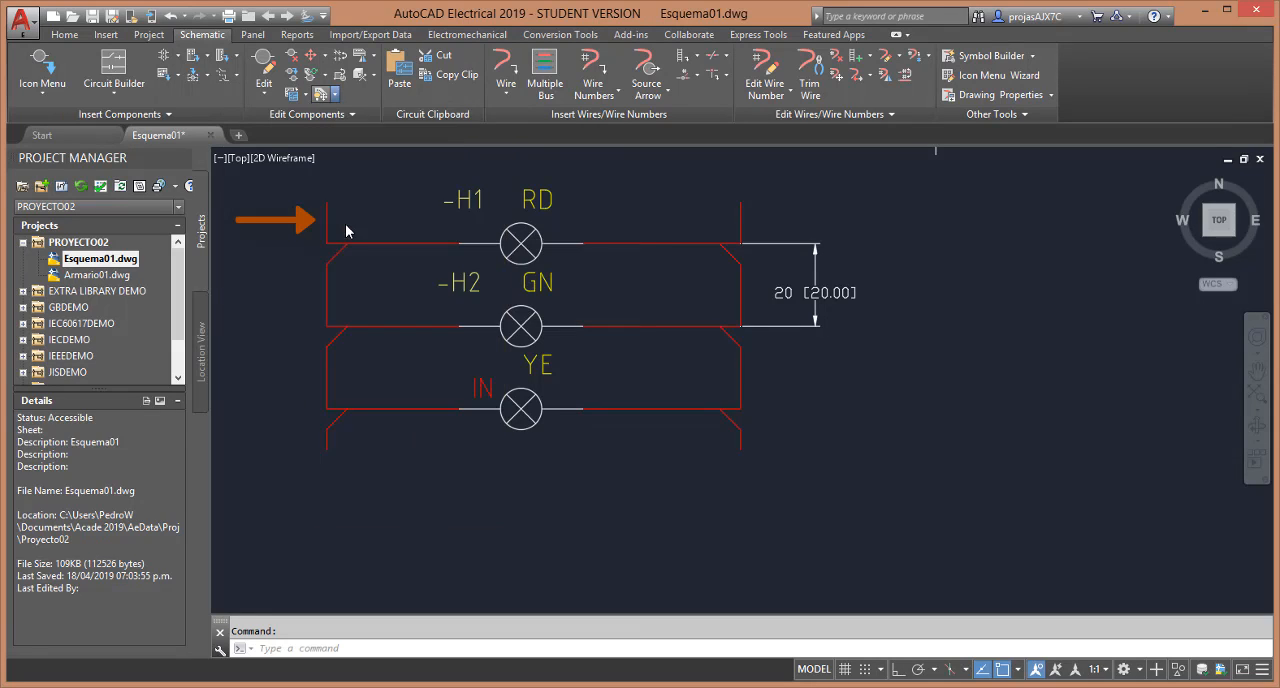
left_click(520, 245)
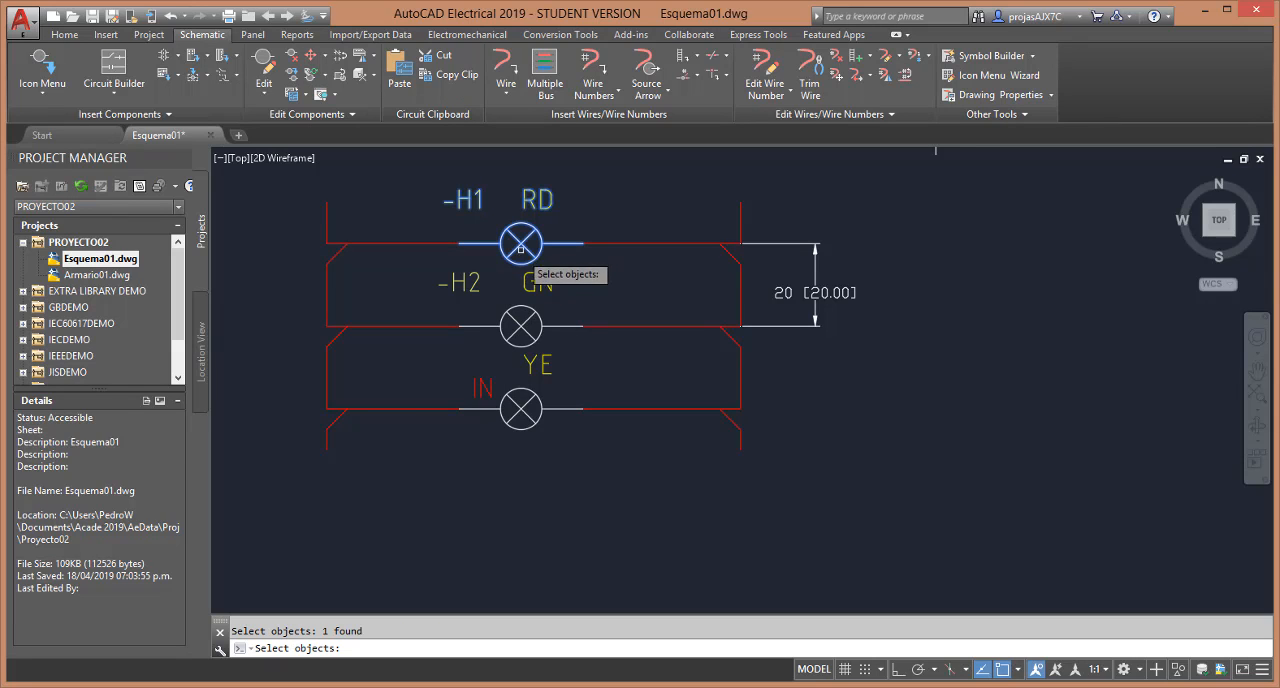
left_click(517, 323)
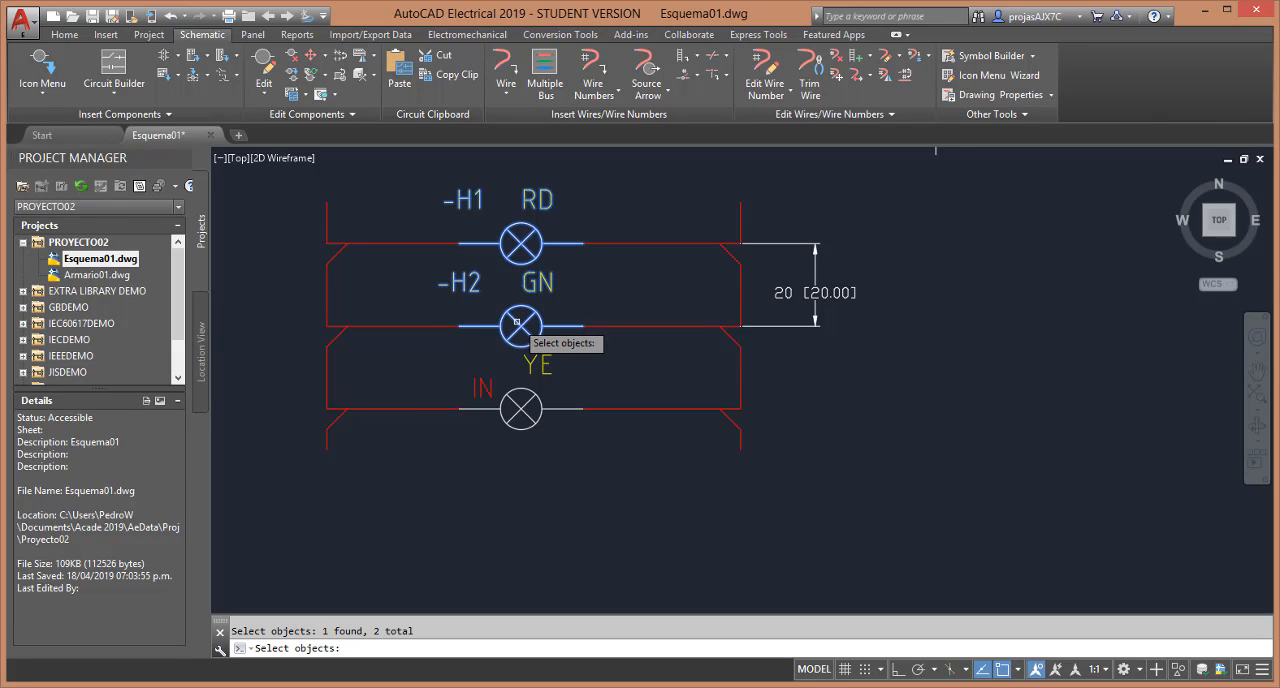
key("Return")
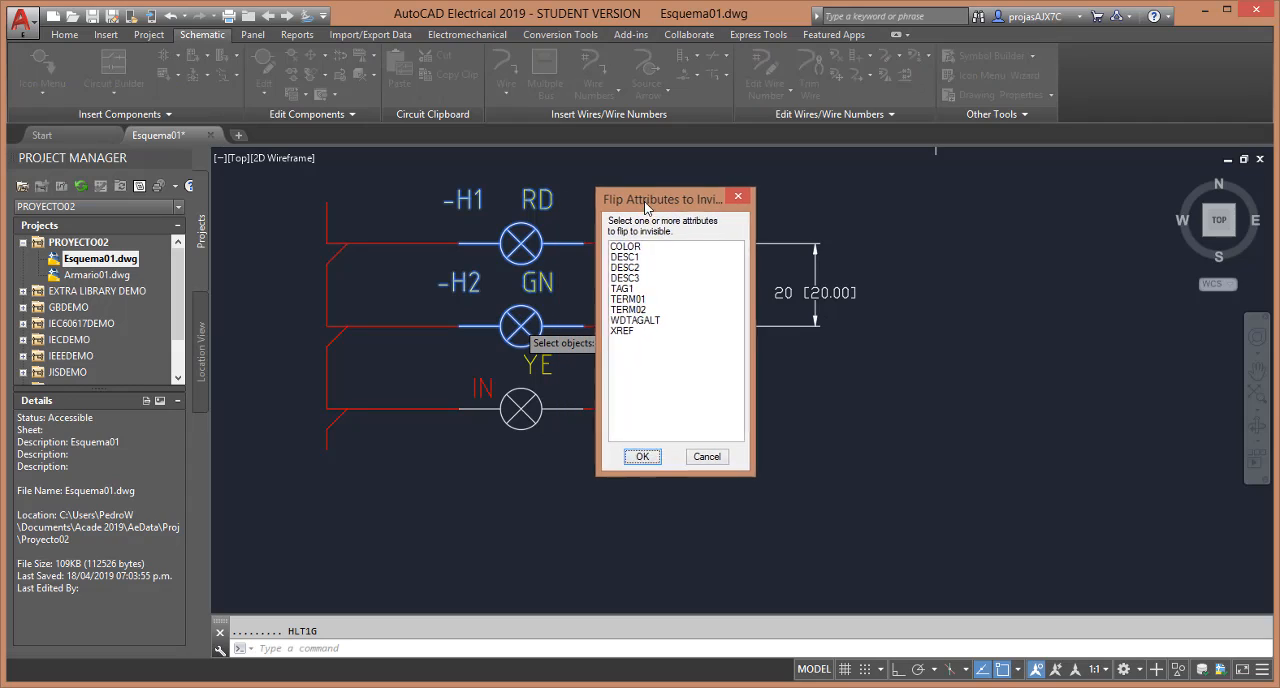
left_click(626, 289)
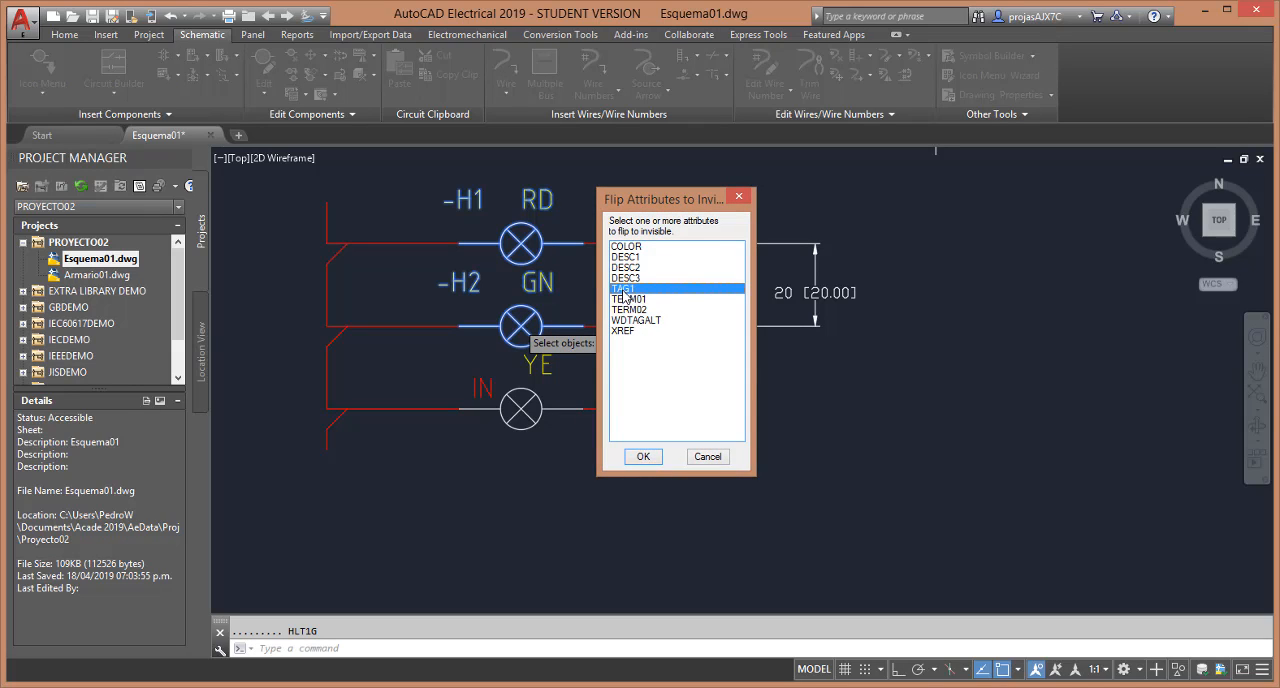
left_click(645, 459)
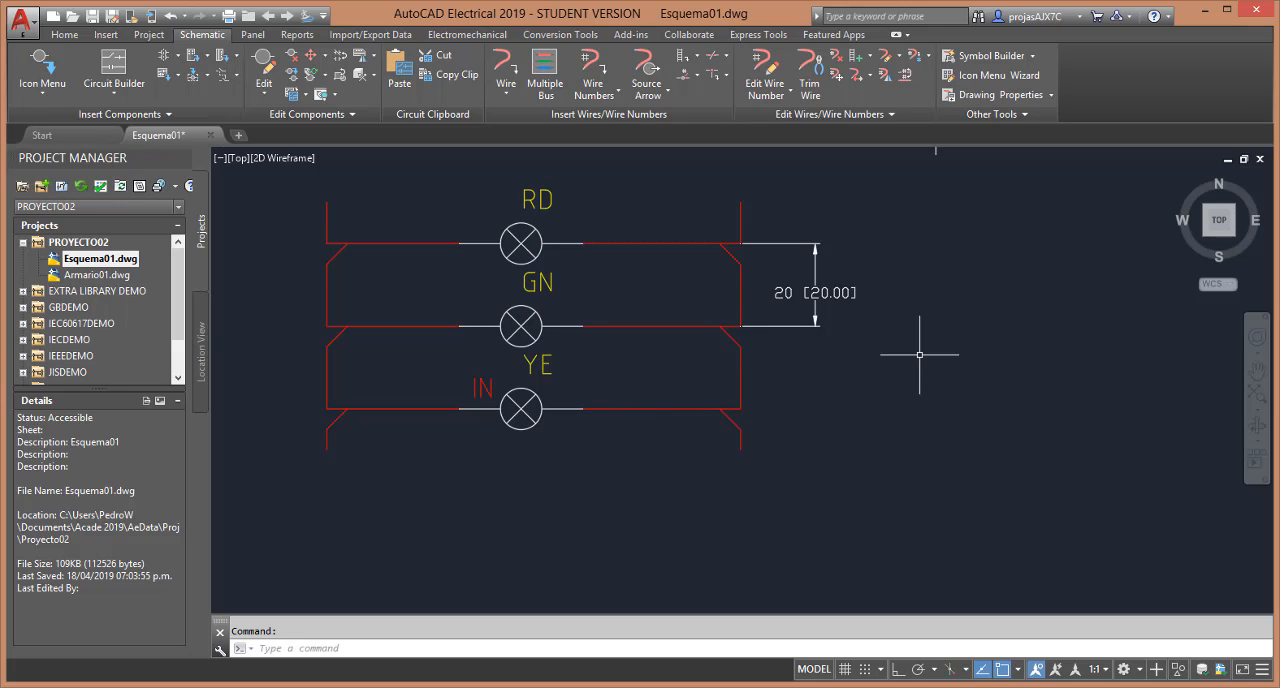
Delete the vertical dimension between the RD and GN lamp rungs and save the schematic drawing
mouse_move(916, 356)
left_mouse_down()
mouse_move(812, 300)
mouse_move(794, 232)
left_mouse_up()
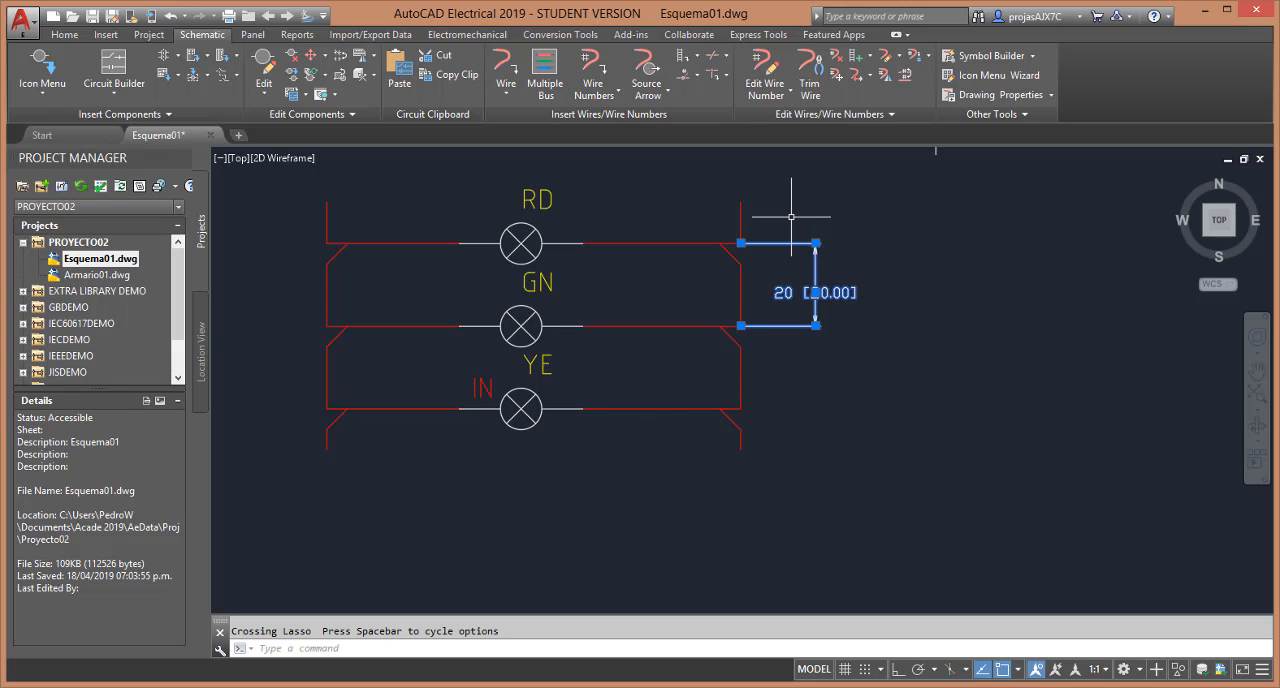
key("Delete")
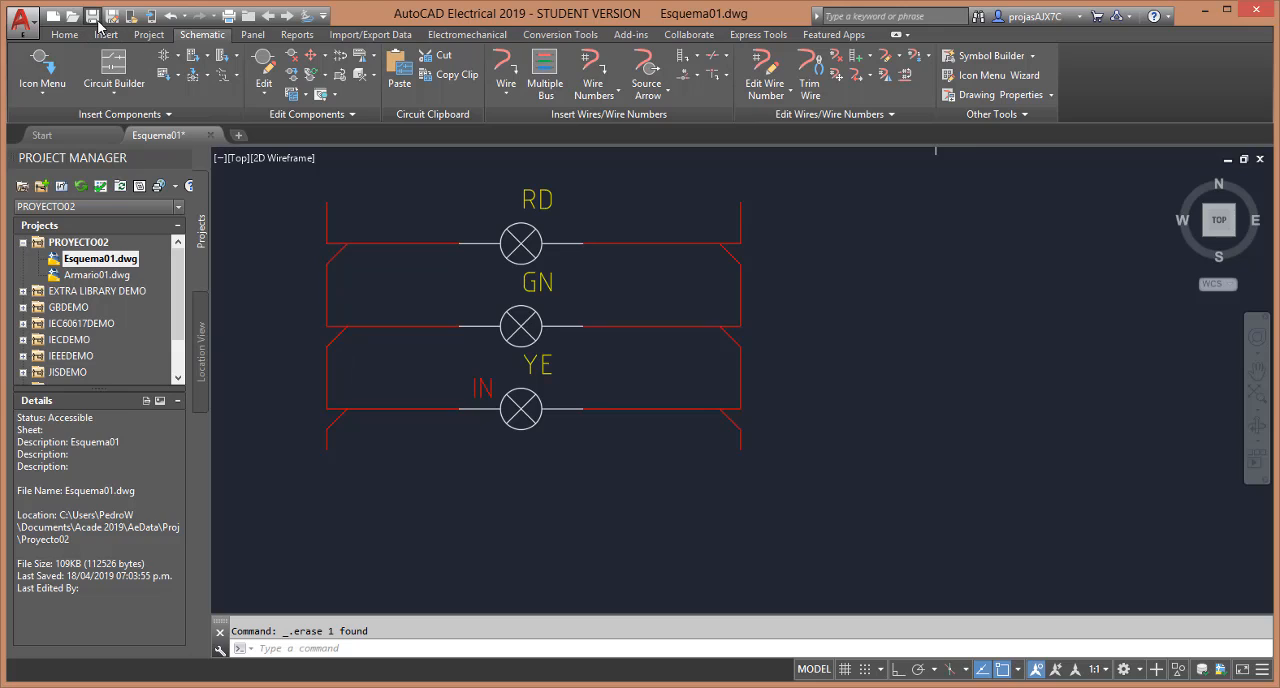
left_click(91, 16)
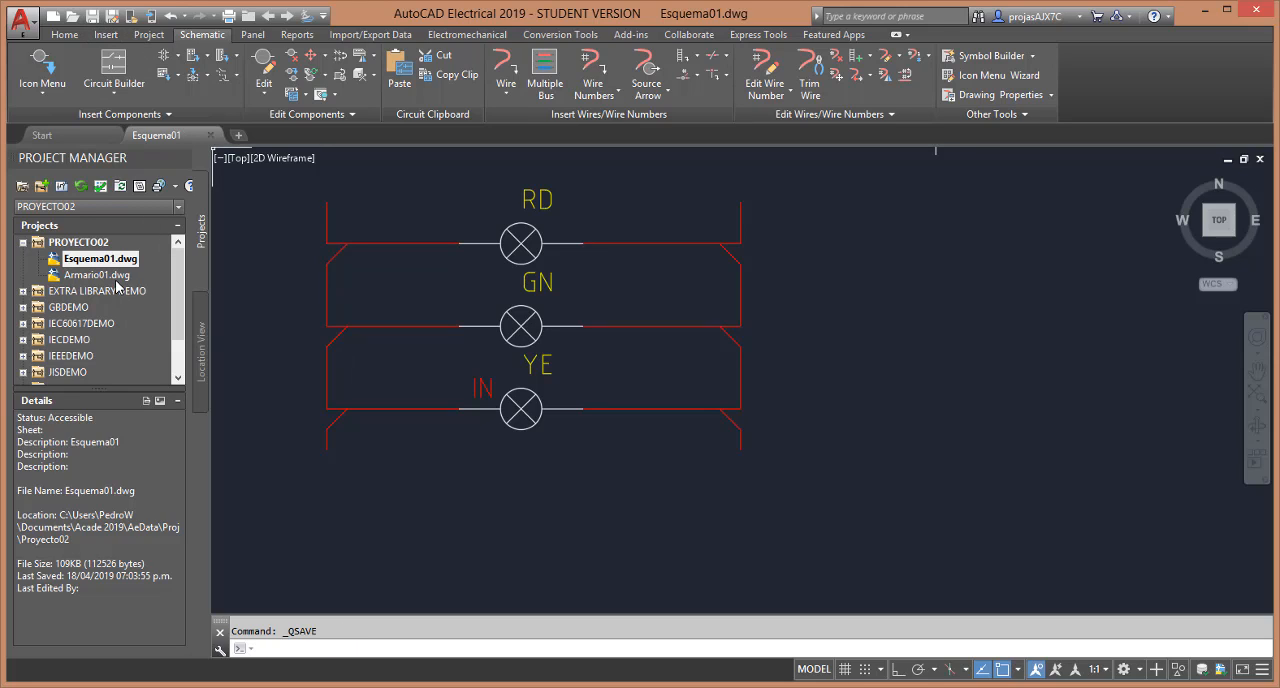
Open the Armario01 drawing from PROYECTO02 and bring the pilot lamps on the cabinet into close view
double_click(100, 275)
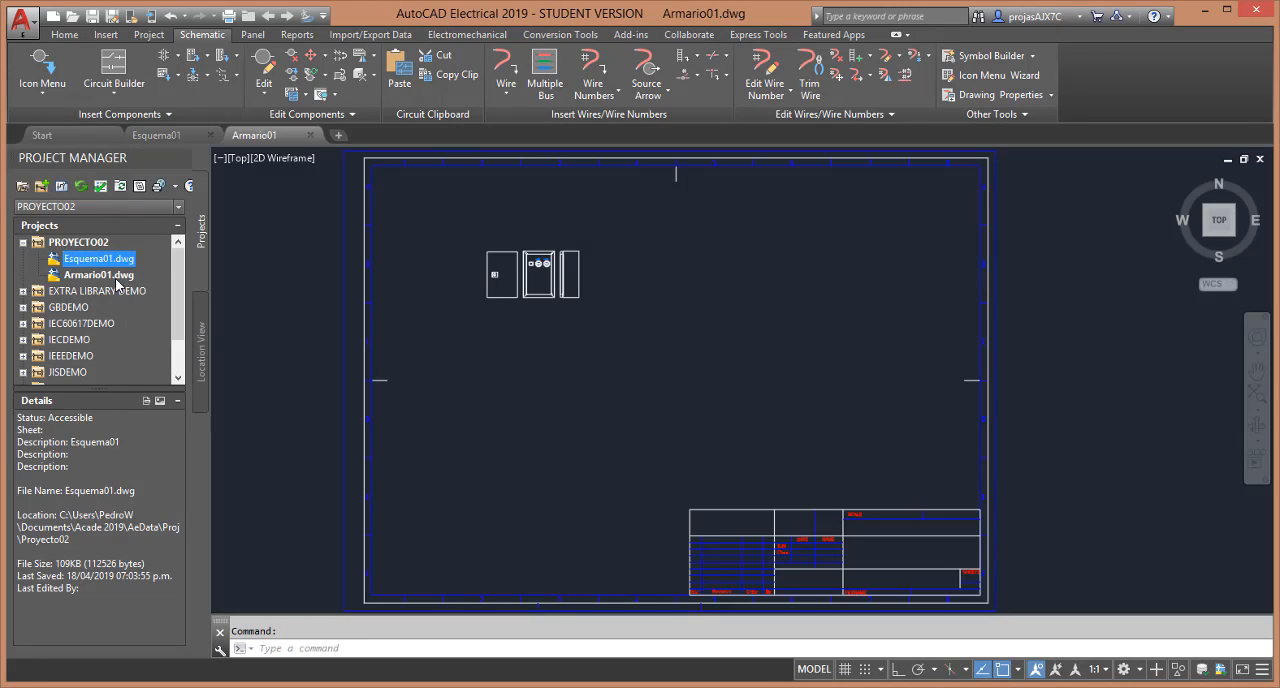
scroll(535, 270, "down", 1)
scroll(540, 274, "up", 5)
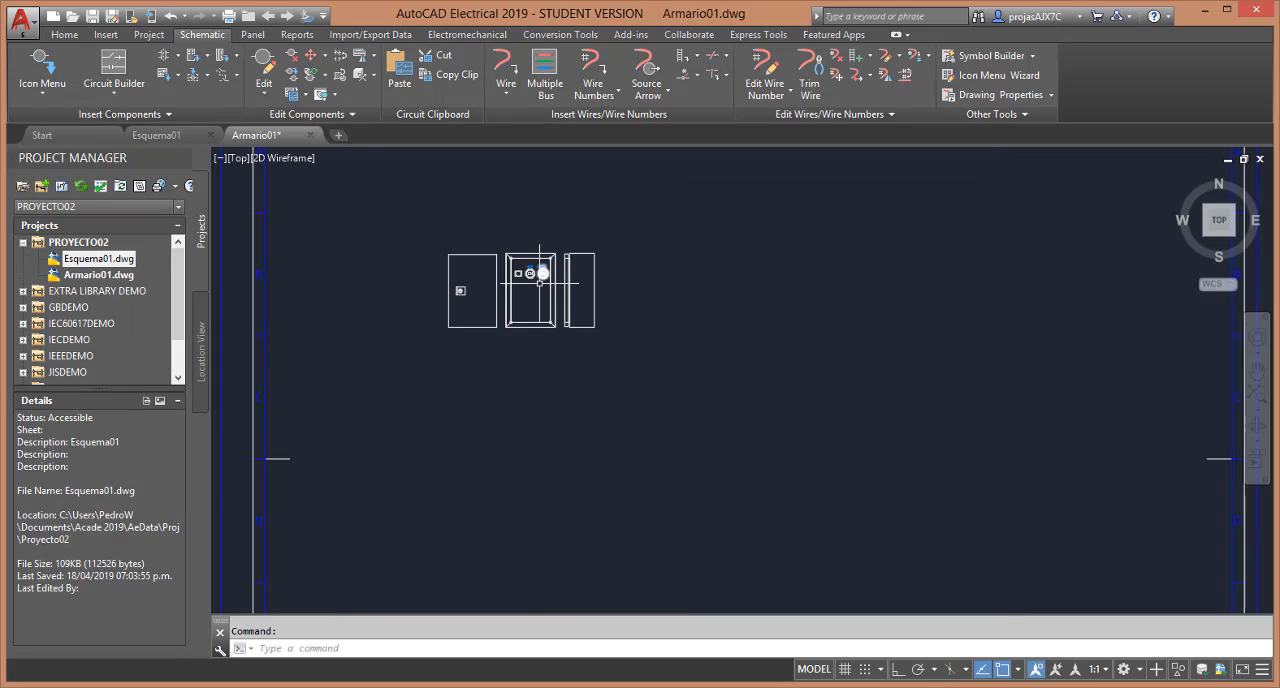
scroll(540, 274, "up", 3)
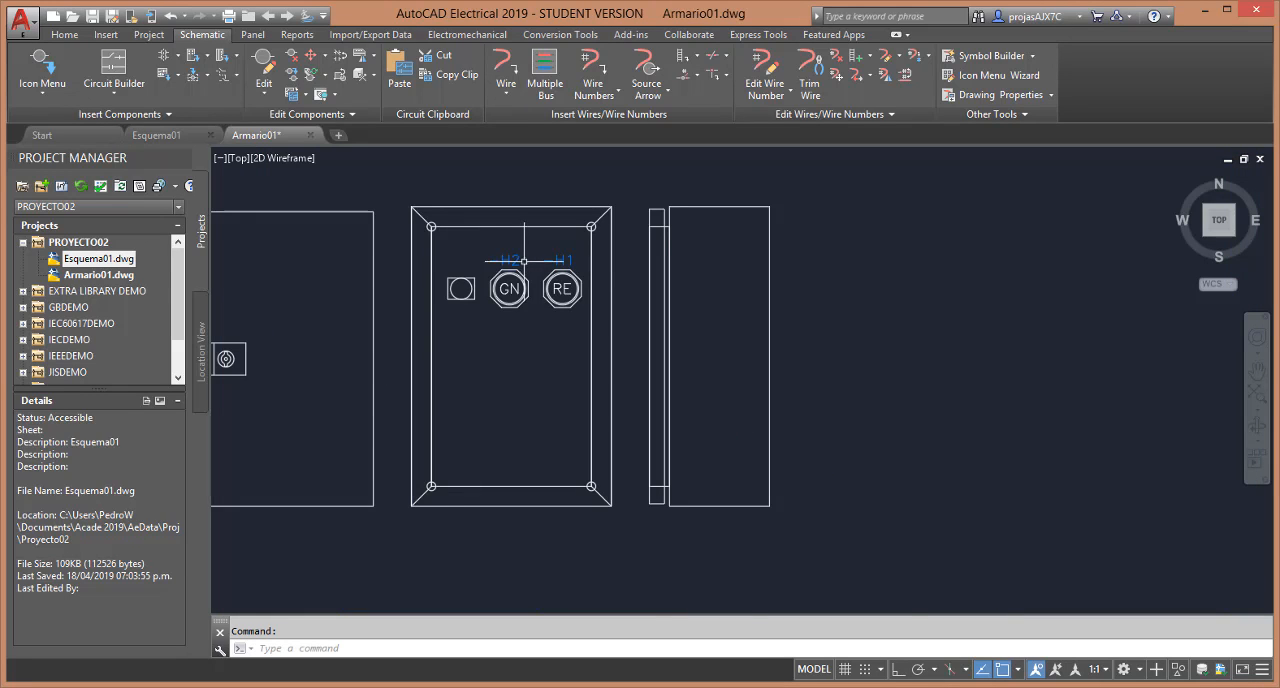
scroll(526, 256, "up", 2)
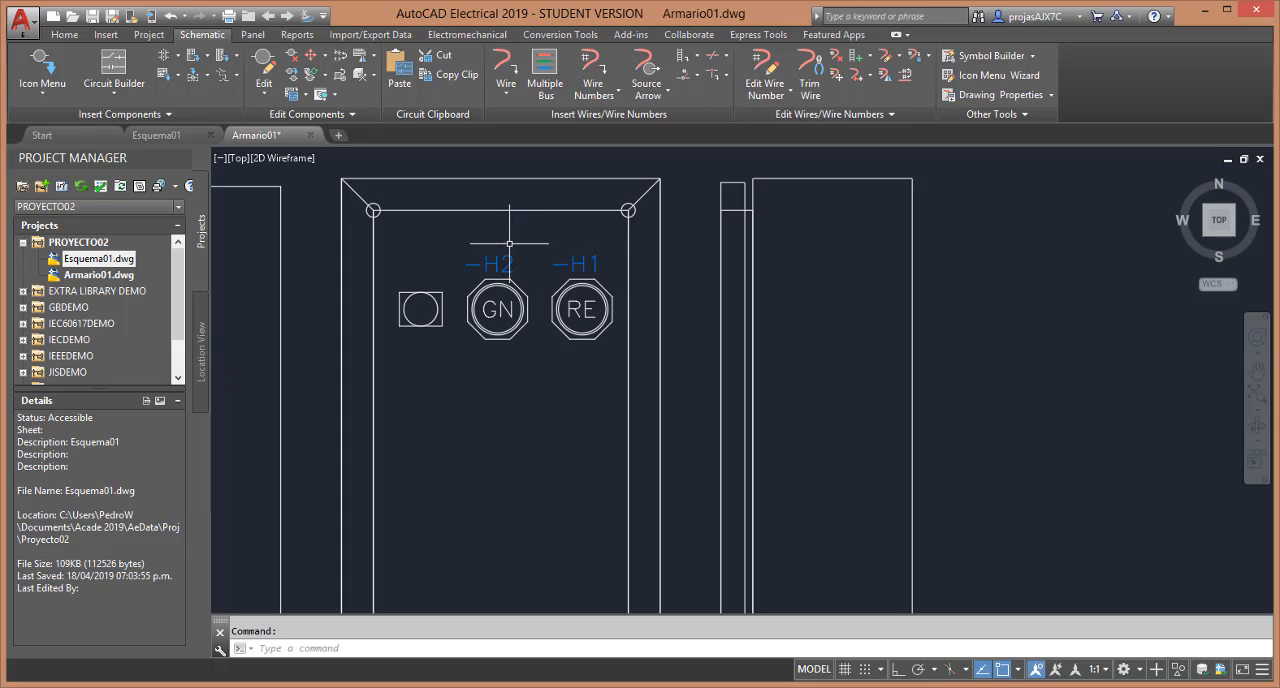
Hide the P_TAG1 attribute of the GN and RE lamp footprints together with Hide Attribute (Window/Multiple)
left_click(323, 94)
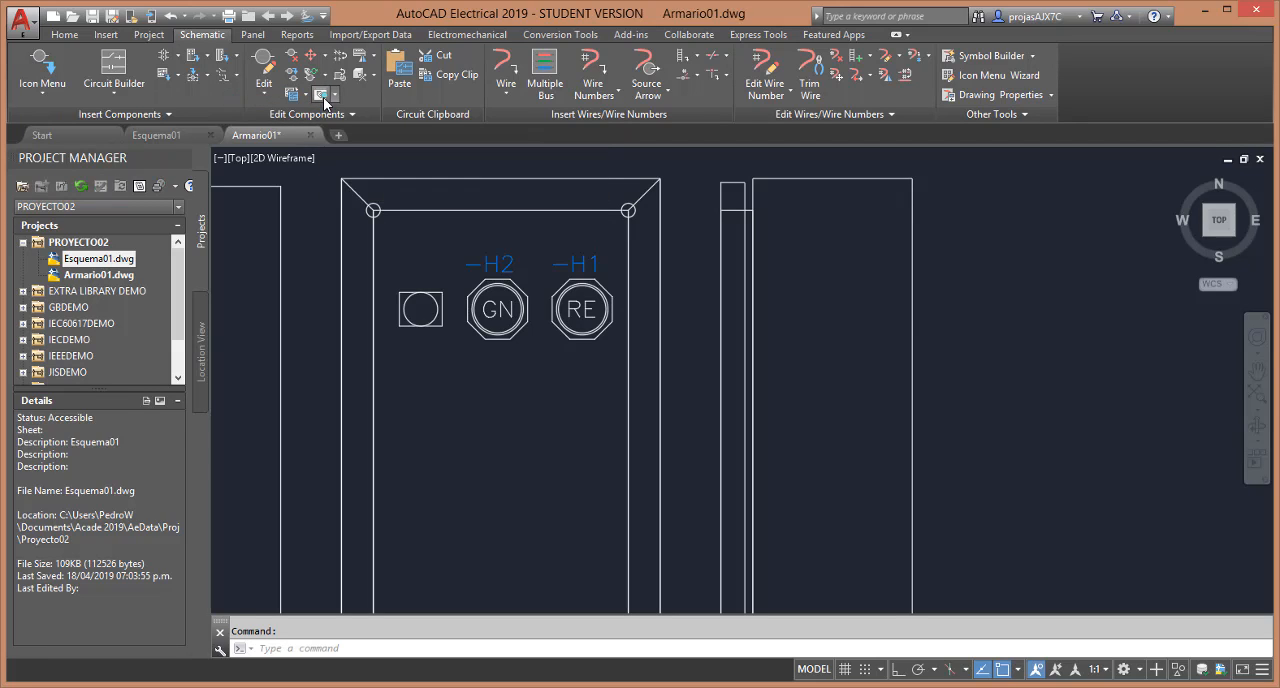
left_click(491, 309)
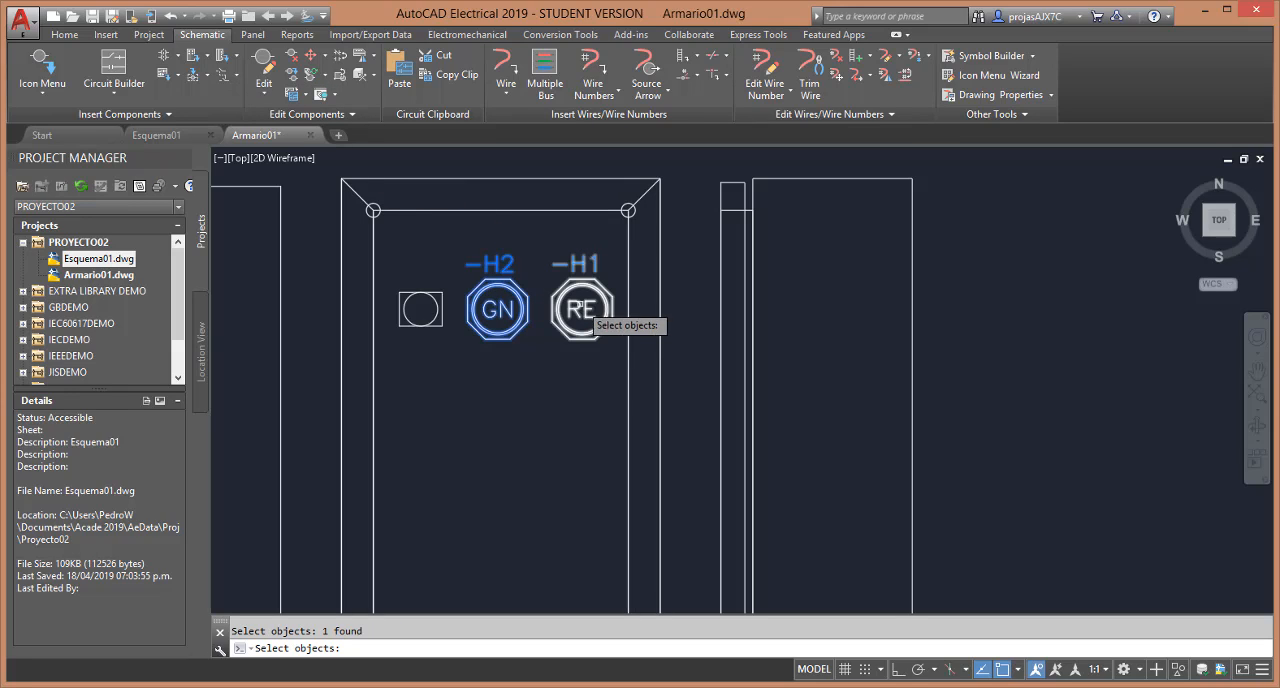
left_click(579, 302)
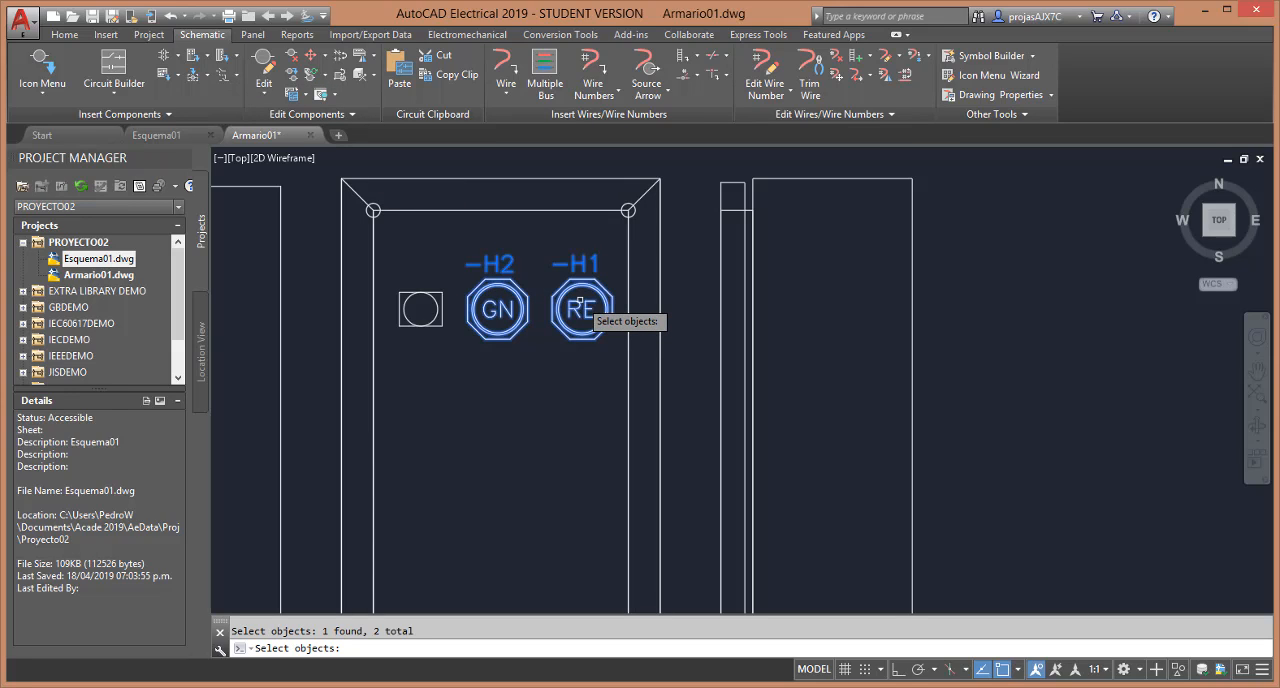
key("Return")
left_click(600, 269)
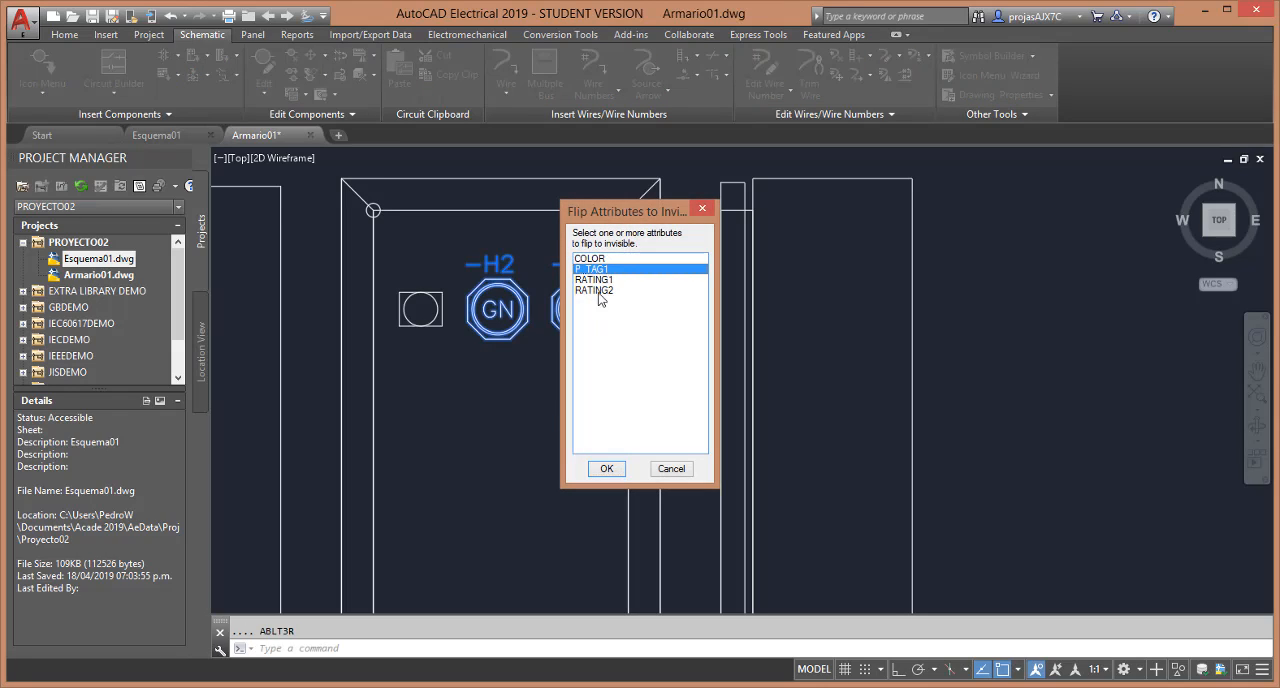
left_click(606, 470)
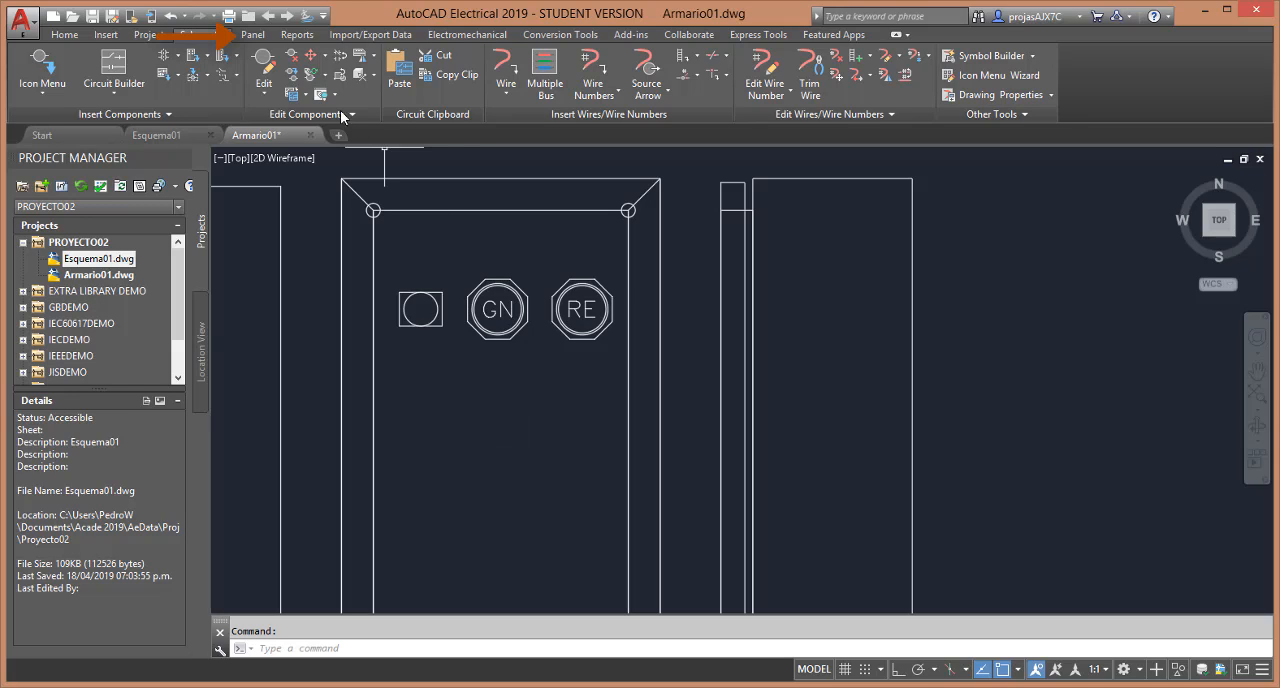
Open the balloon setup in the panel drawing configuration for Armario01
left_click(251, 34)
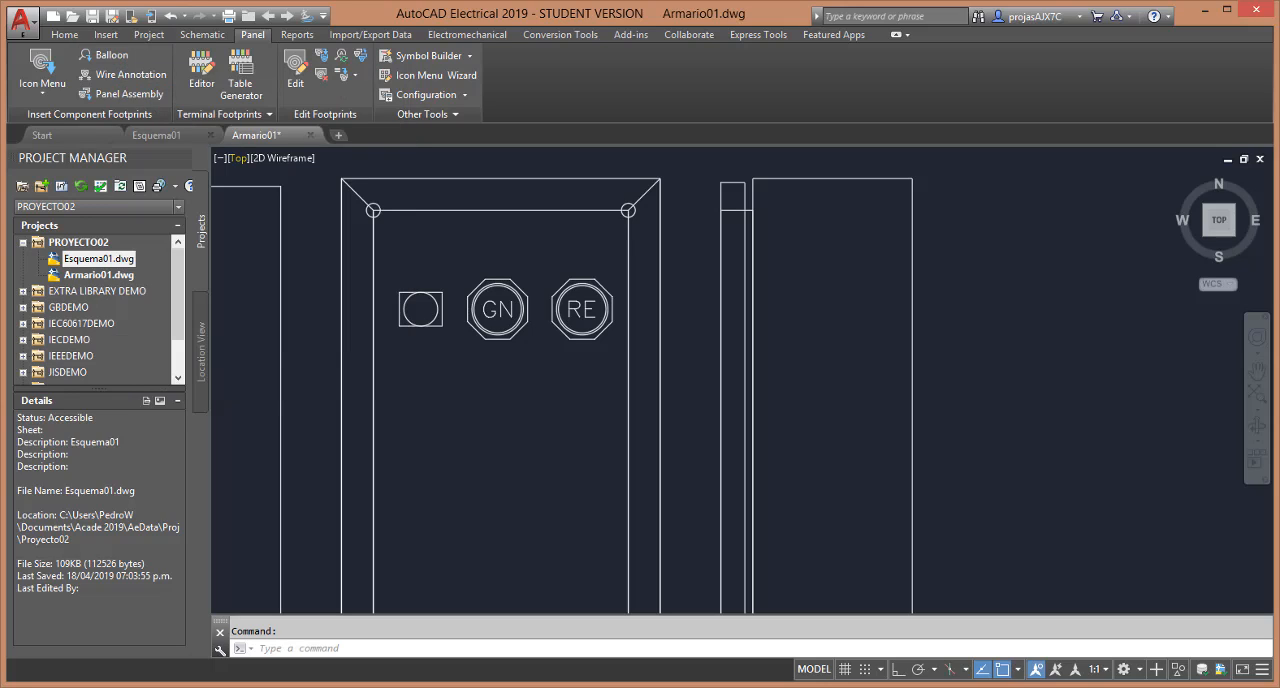
left_click(426, 95)
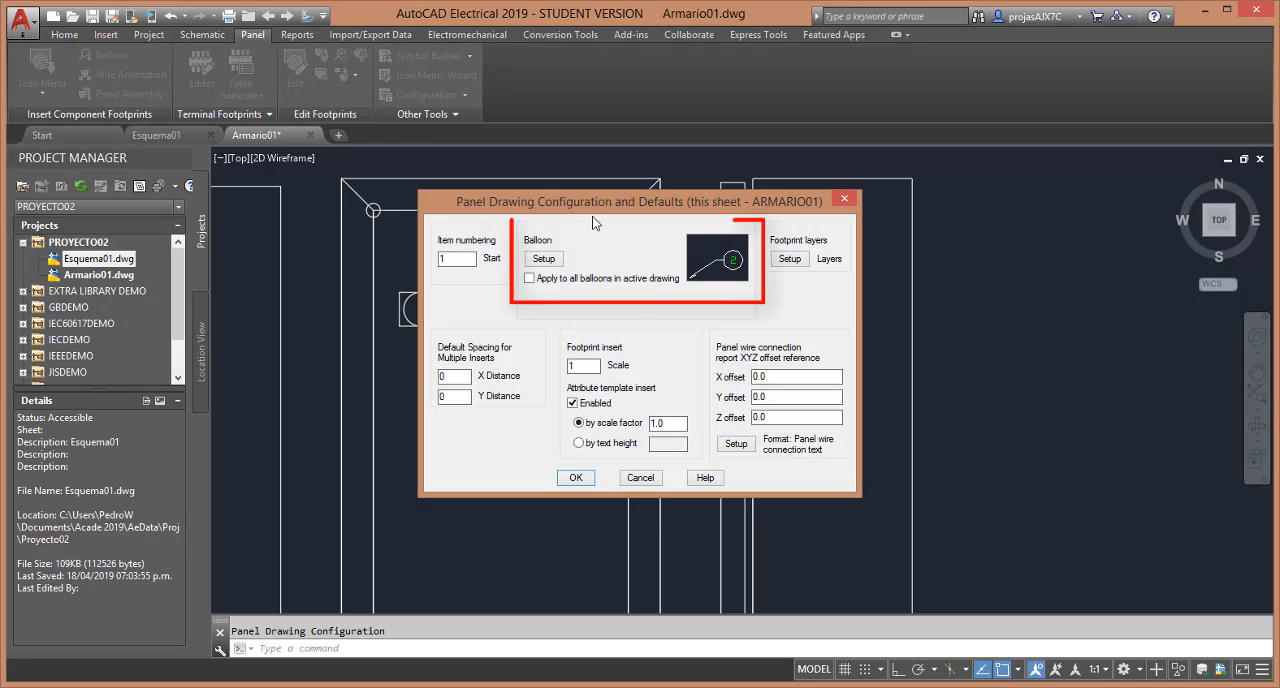
left_click_drag(591, 207, 717, 195)
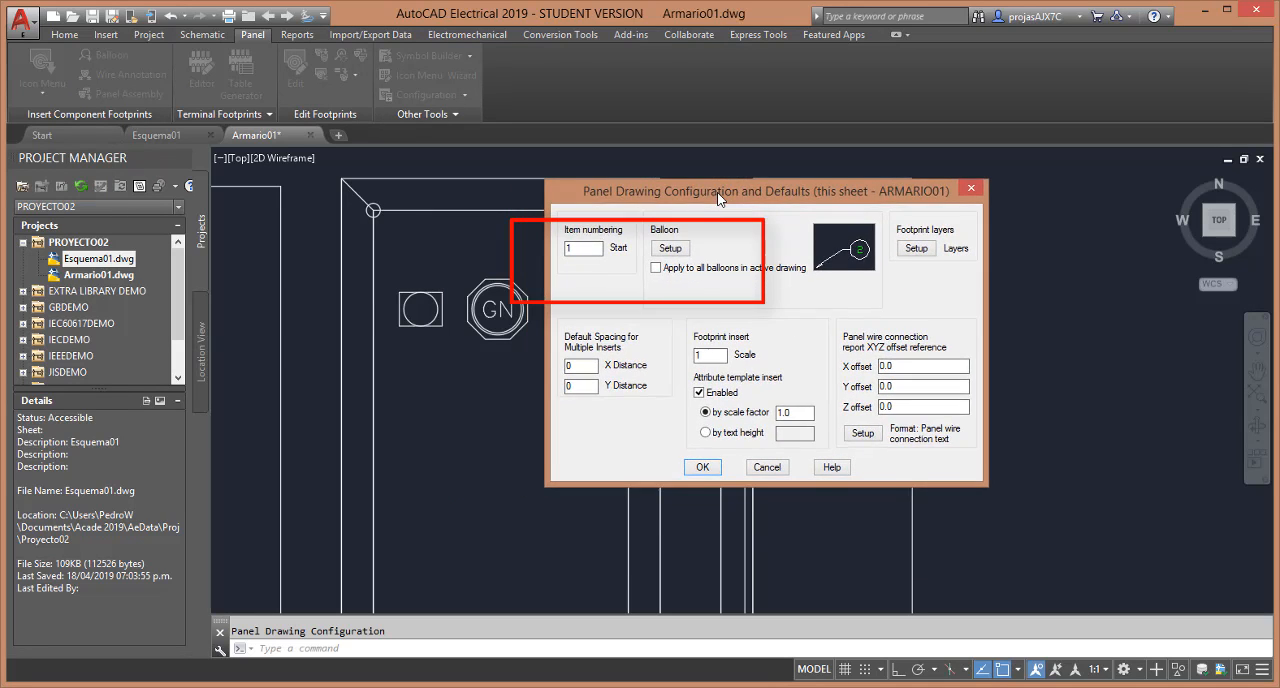
left_click(677, 248)
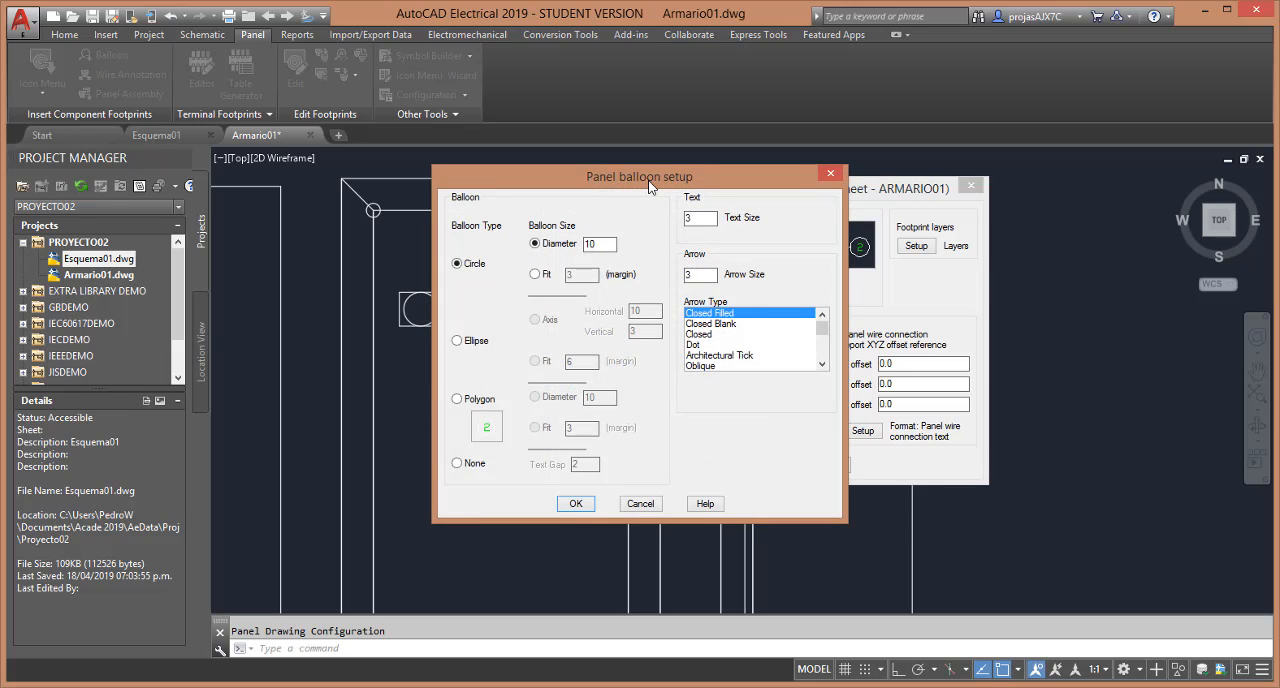
left_click_drag(652, 188, 765, 174)
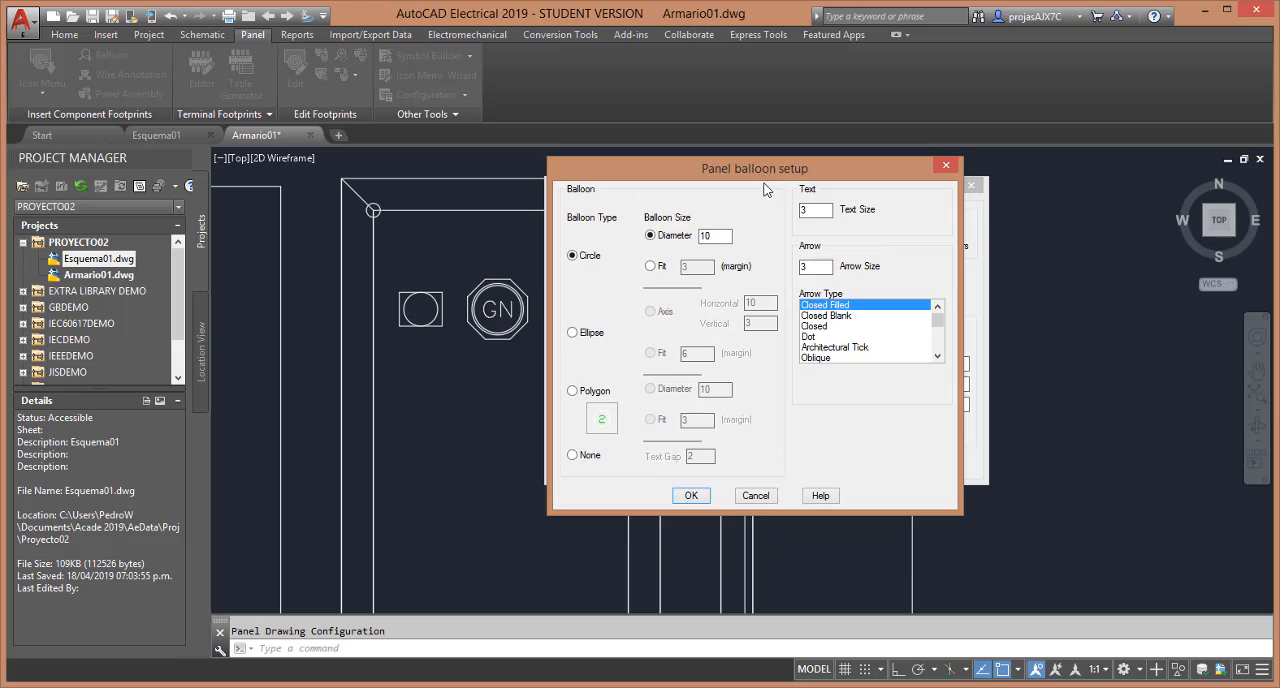
left_click(585, 334)
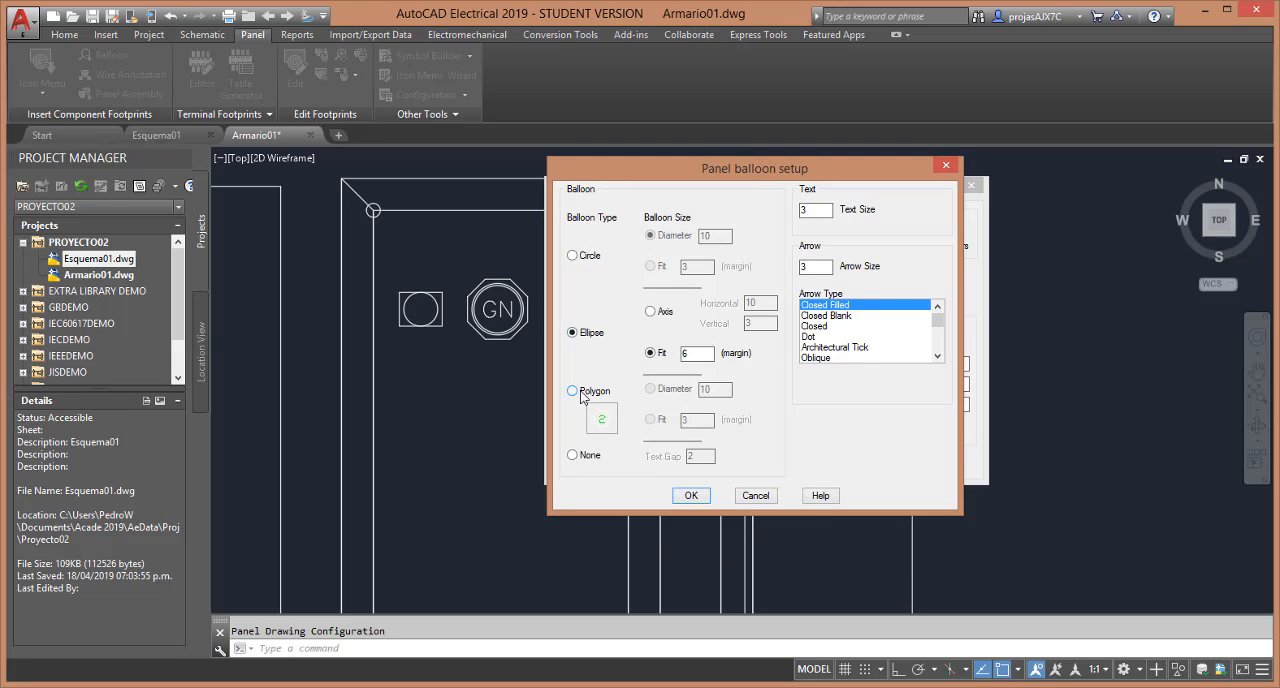
left_click(584, 392)
left_click(575, 456)
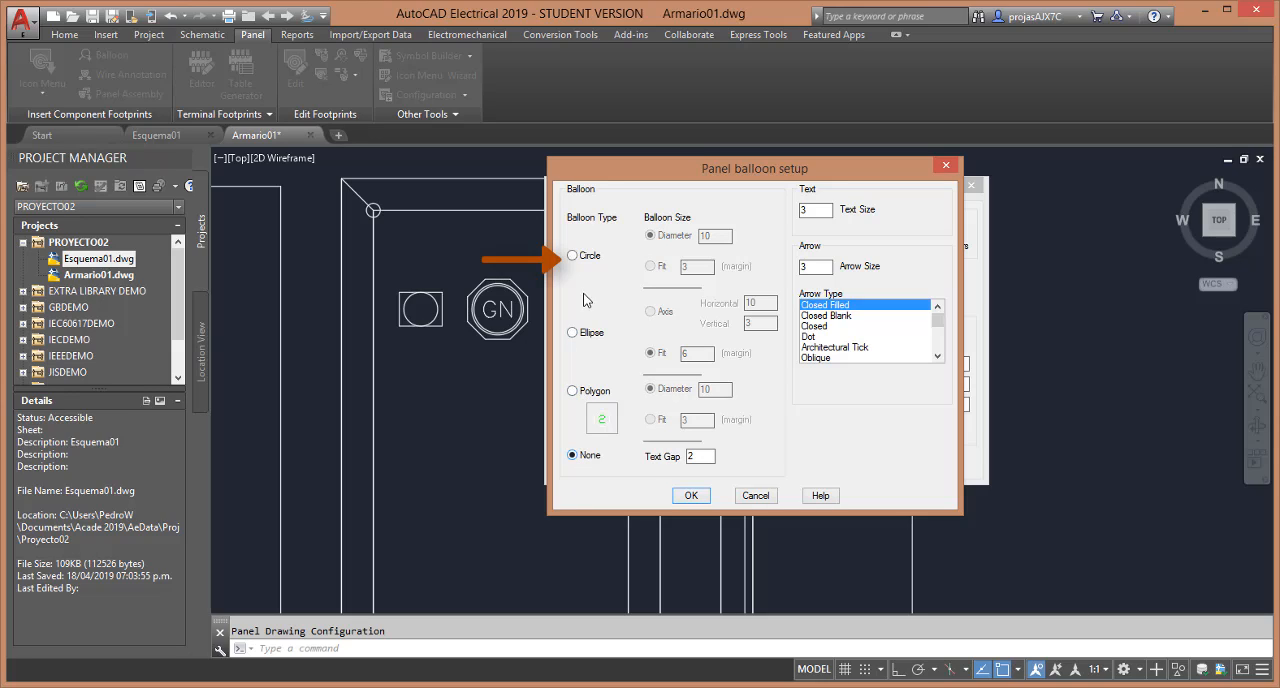
left_click(586, 260)
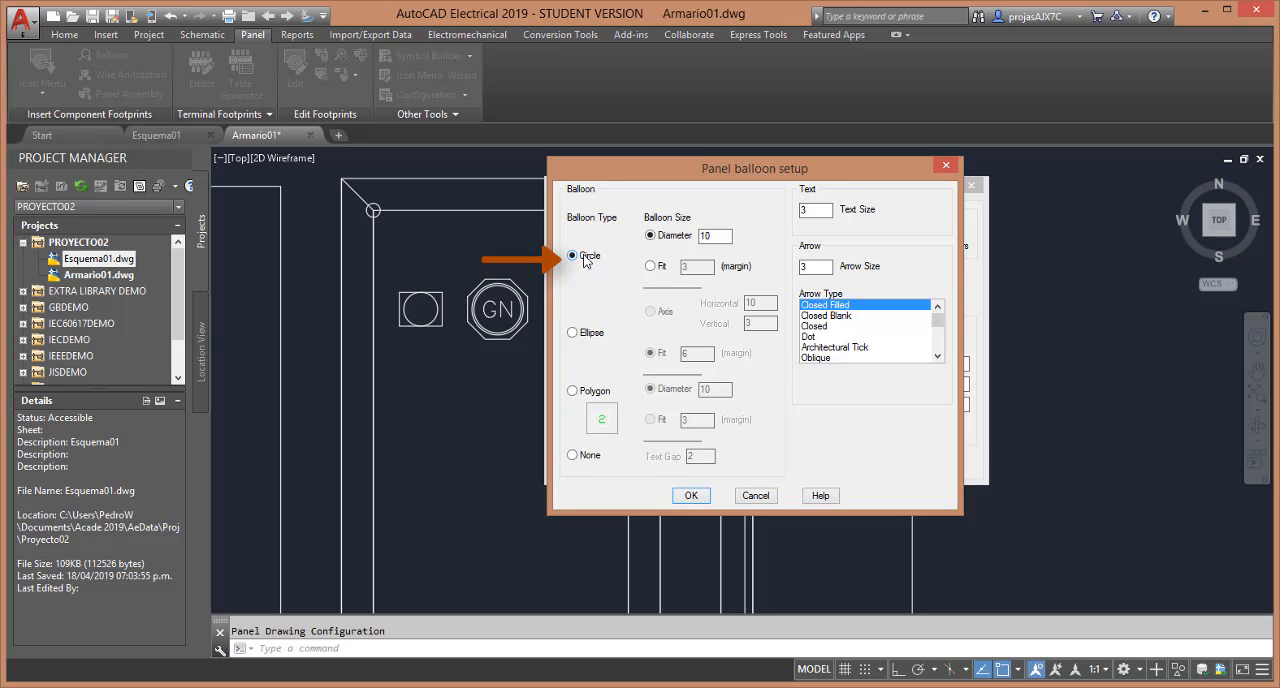
Set the circular balloon's diameter to 1, and both the text size and the arrow size to 0.5
double_click(720, 235)
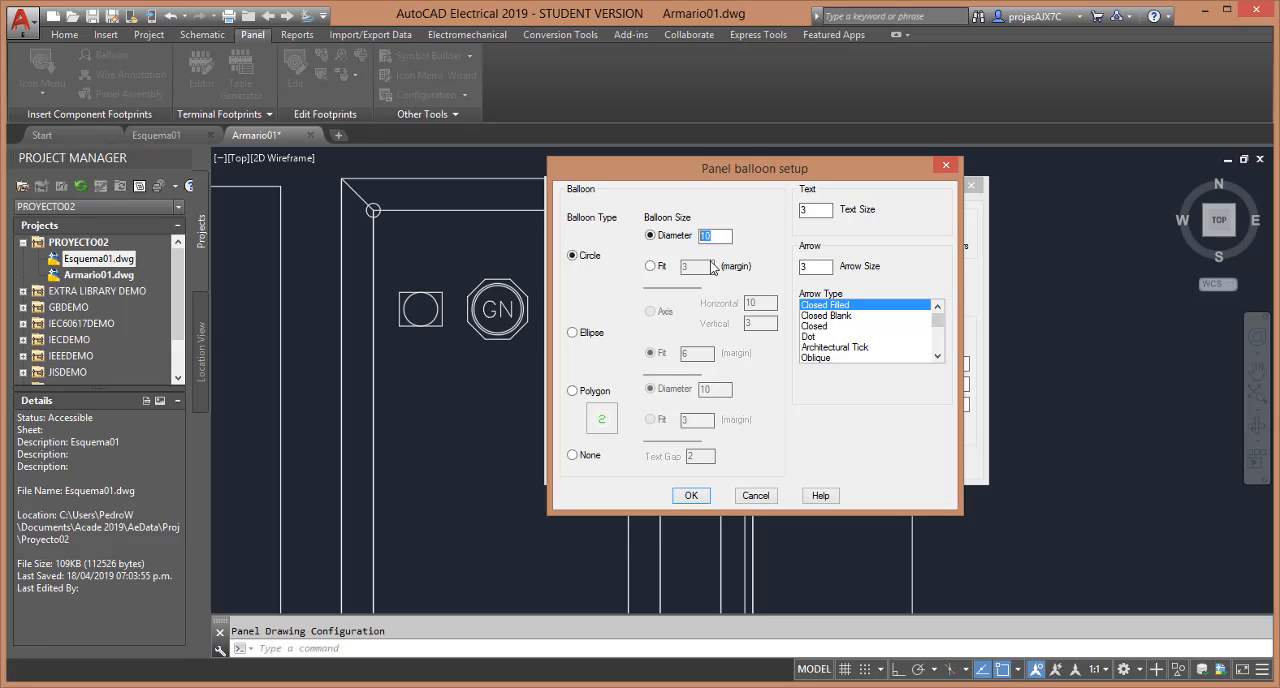
type("1")
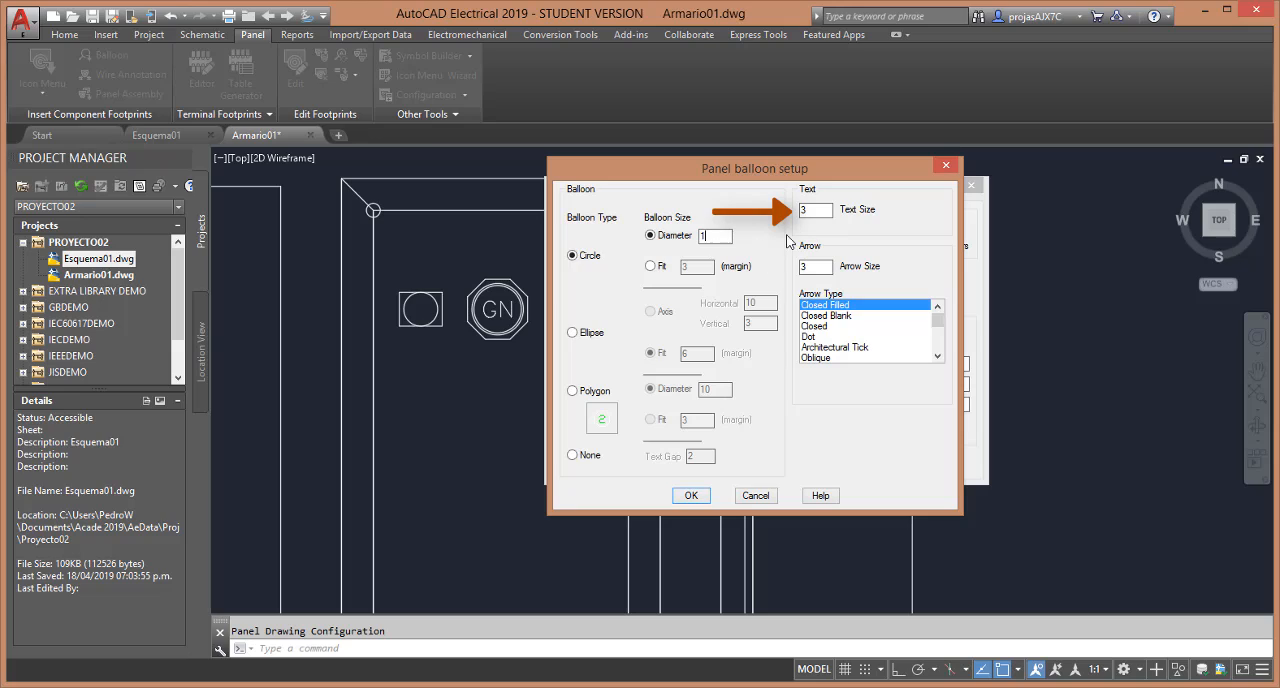
left_click(817, 210)
left_click_drag(817, 210, 801, 210)
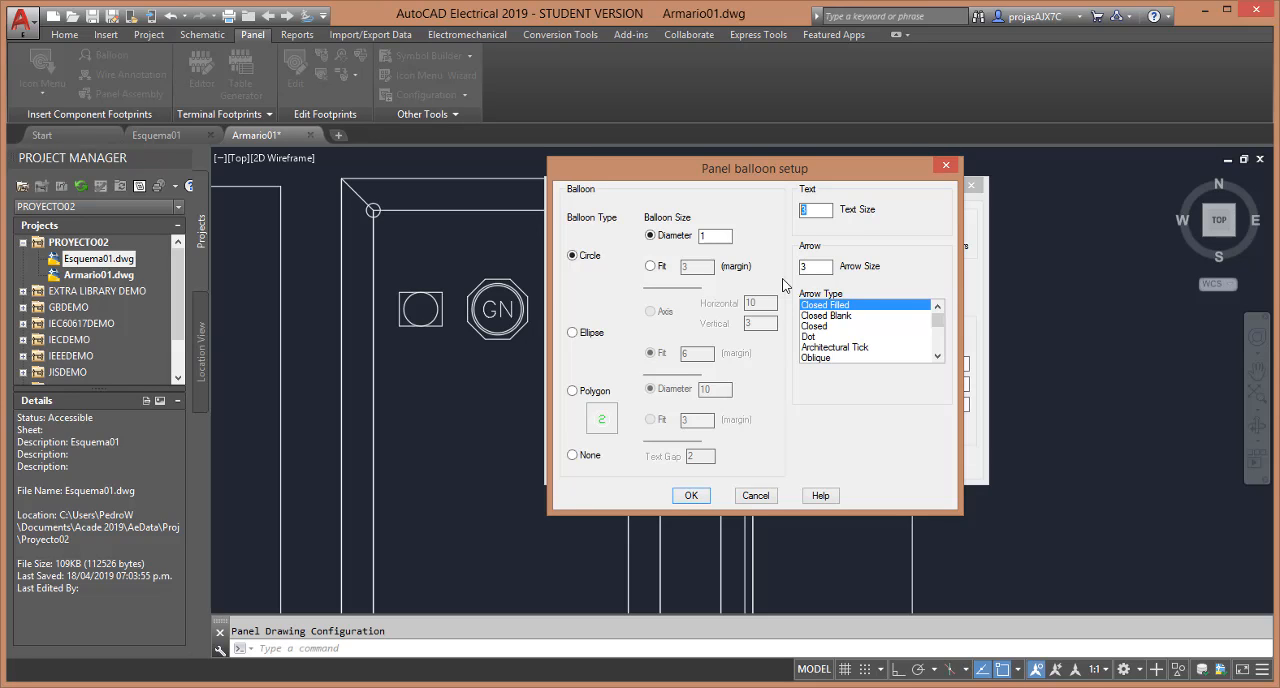
type("0.5")
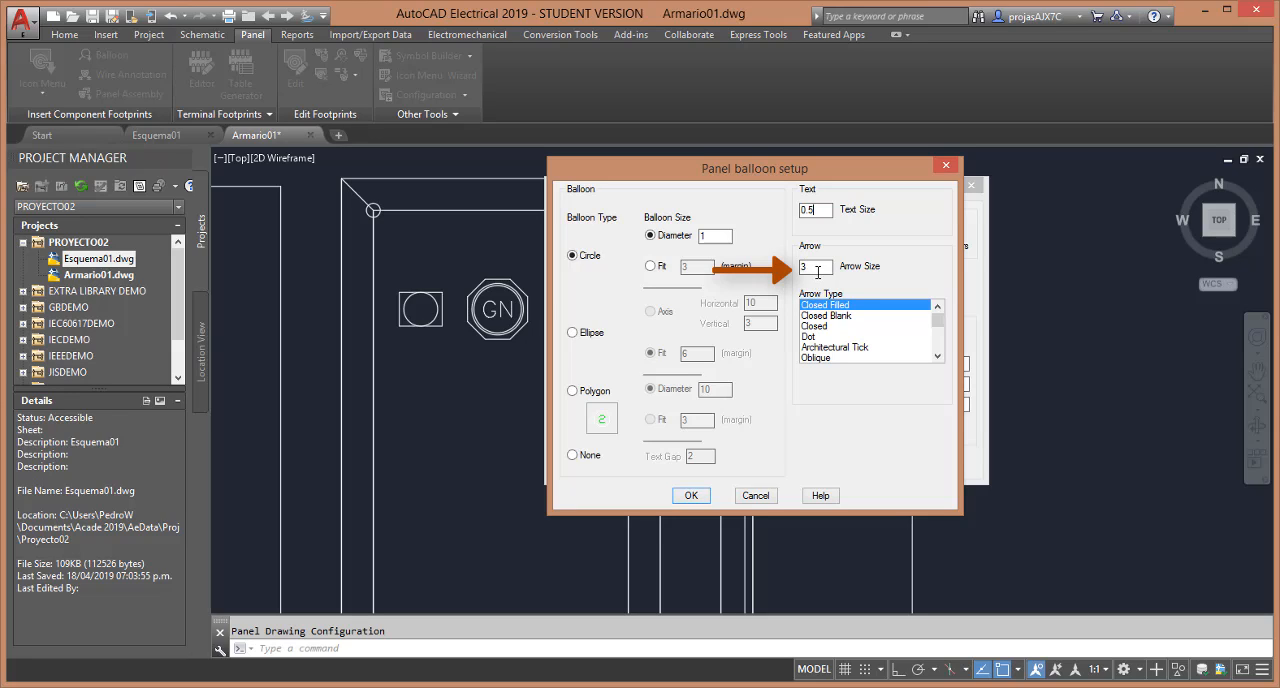
left_click_drag(818, 271, 763, 276)
type("0.5")
Look through the available arrow types, keep Closed Filled, and accept the balloon setup and the panel drawing configuration
left_click(938, 357)
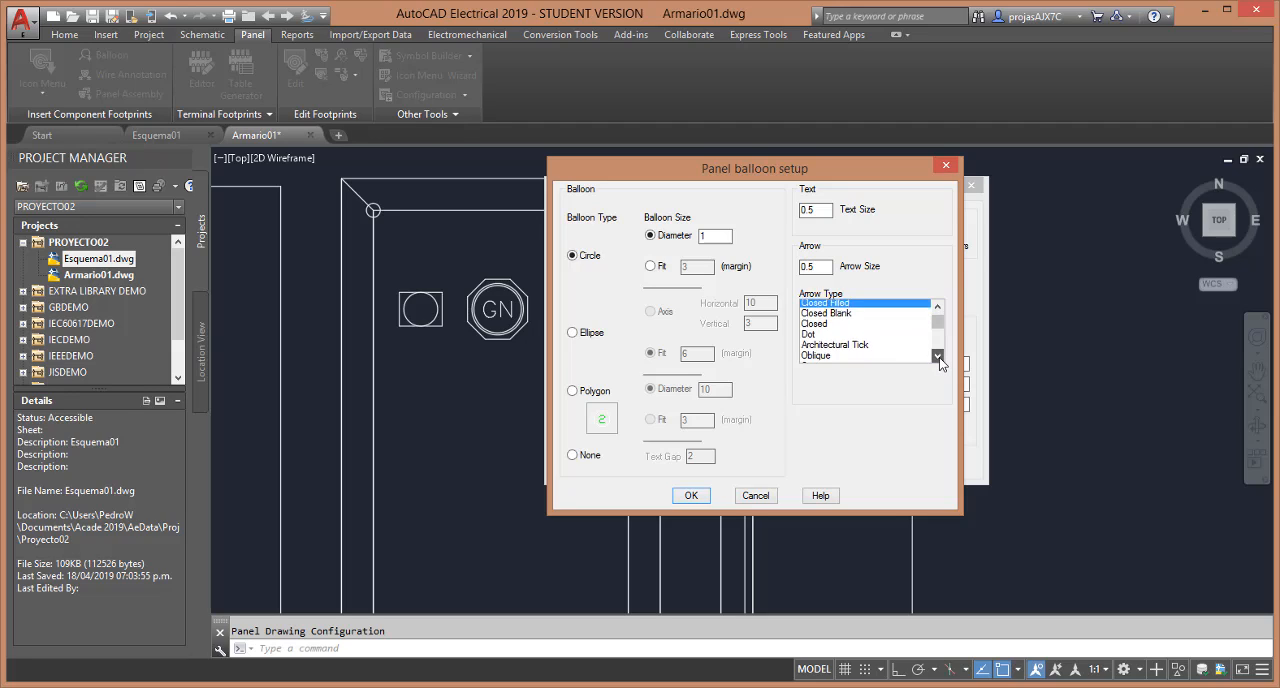
left_click(938, 357)
left_click(938, 357)
left_click(938, 357)
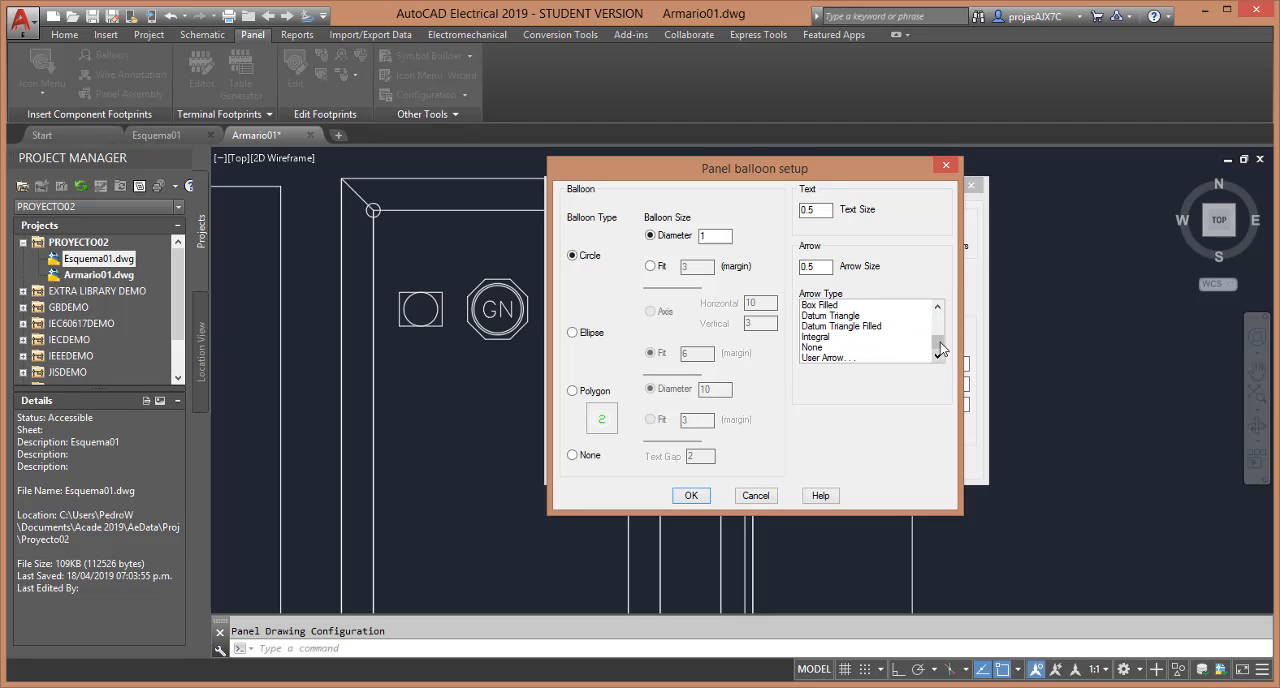
left_click_drag(941, 344, 944, 315)
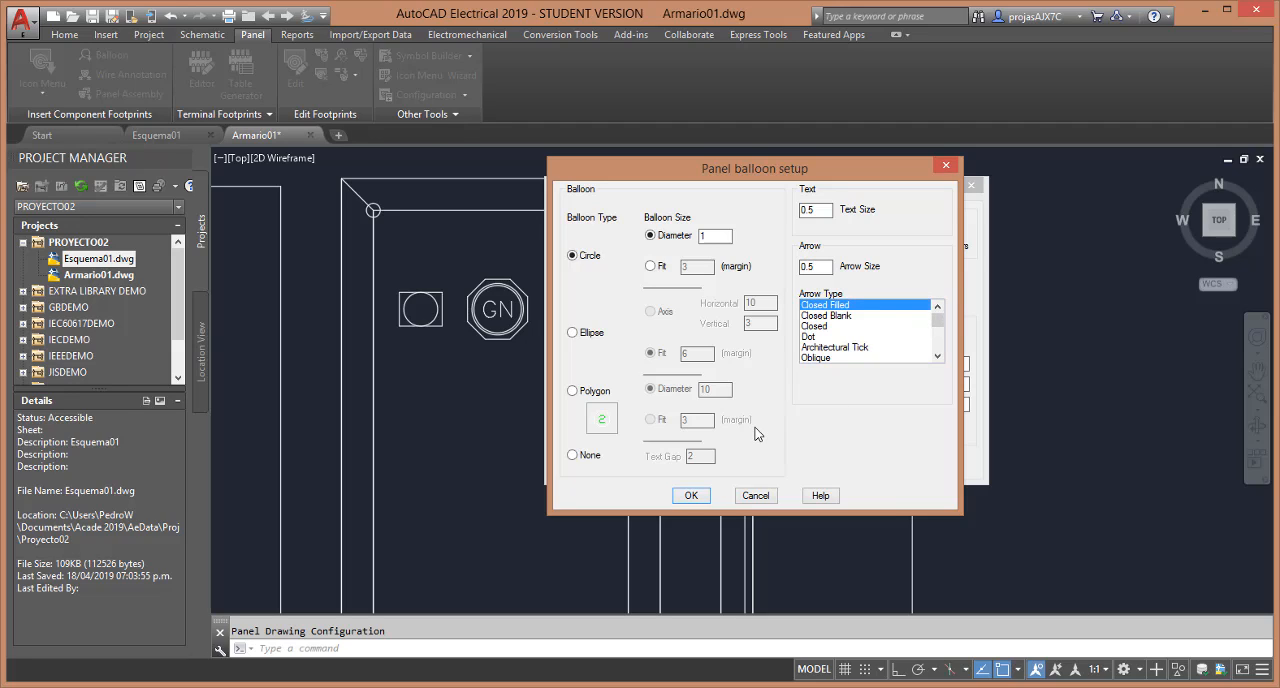
left_click(688, 496)
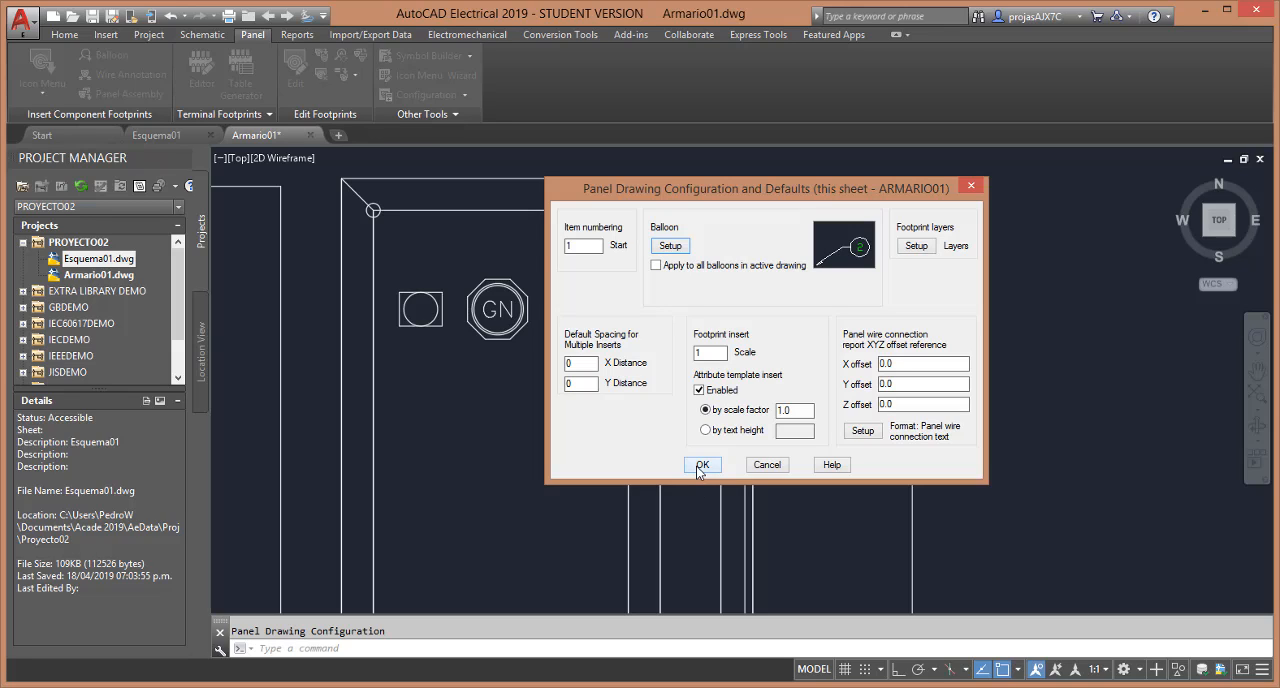
left_click(700, 466)
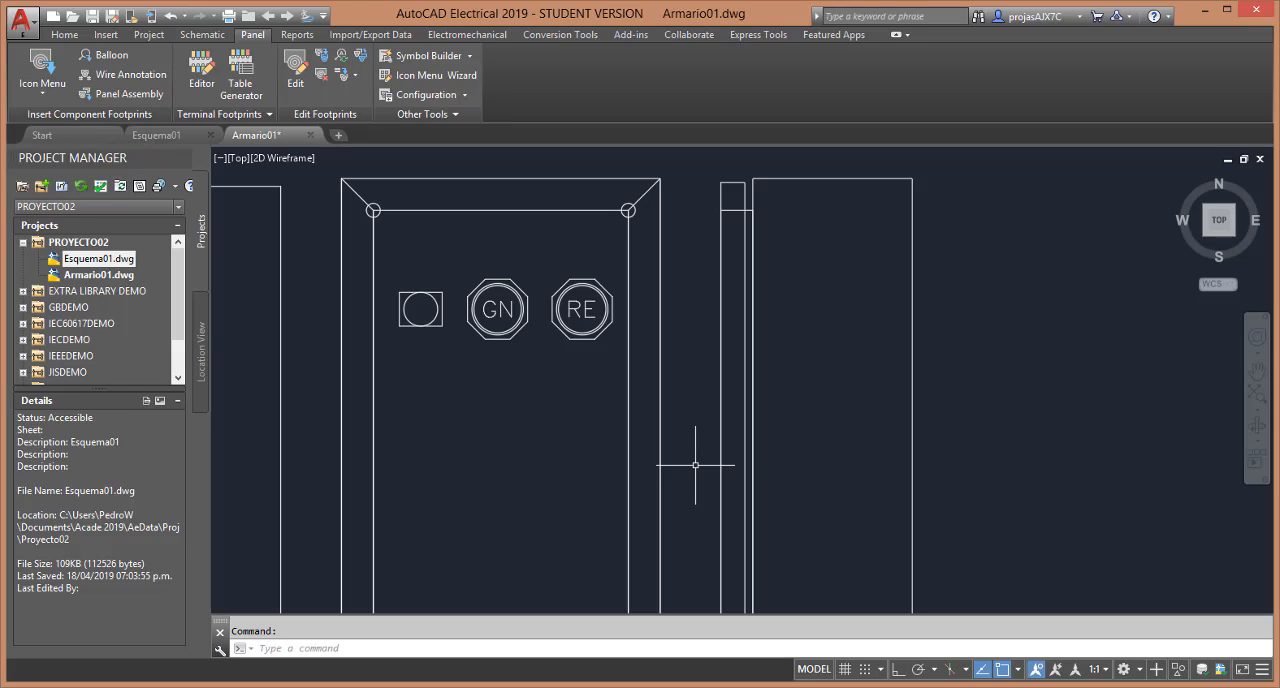
Open the square lamp footprint beside the GN lamp for editing, check its item number, and close its component data
right_click(437, 311)
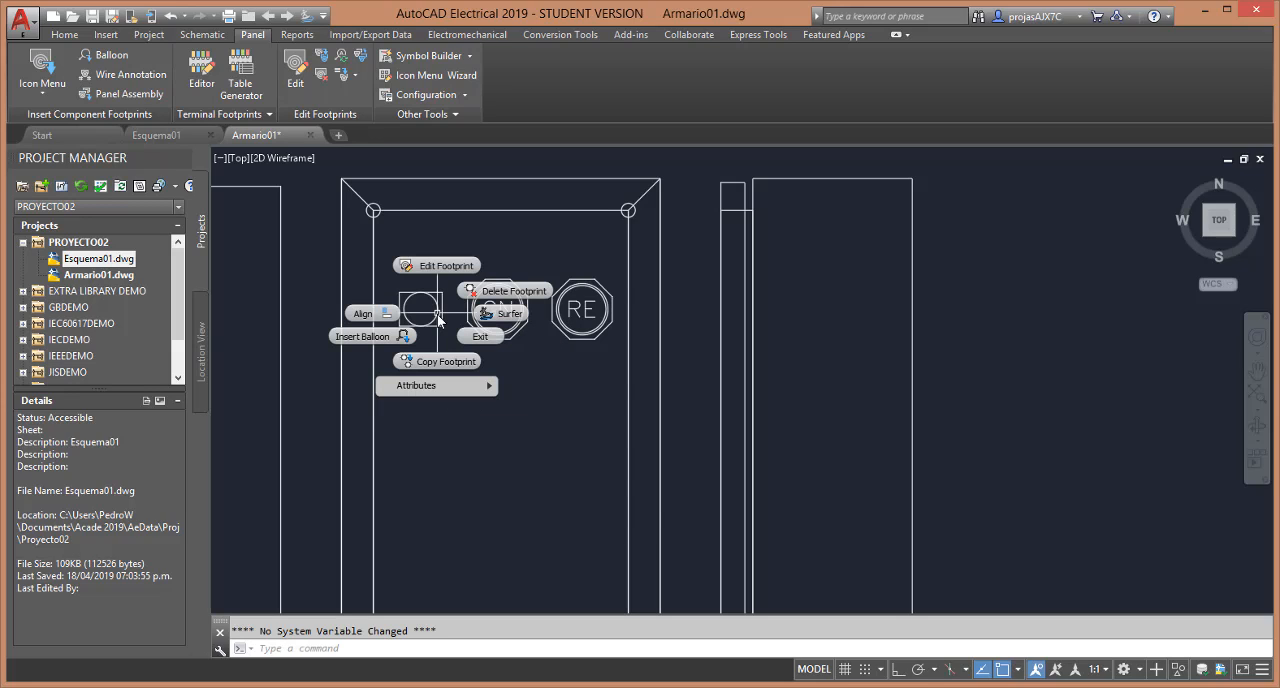
left_click(450, 264)
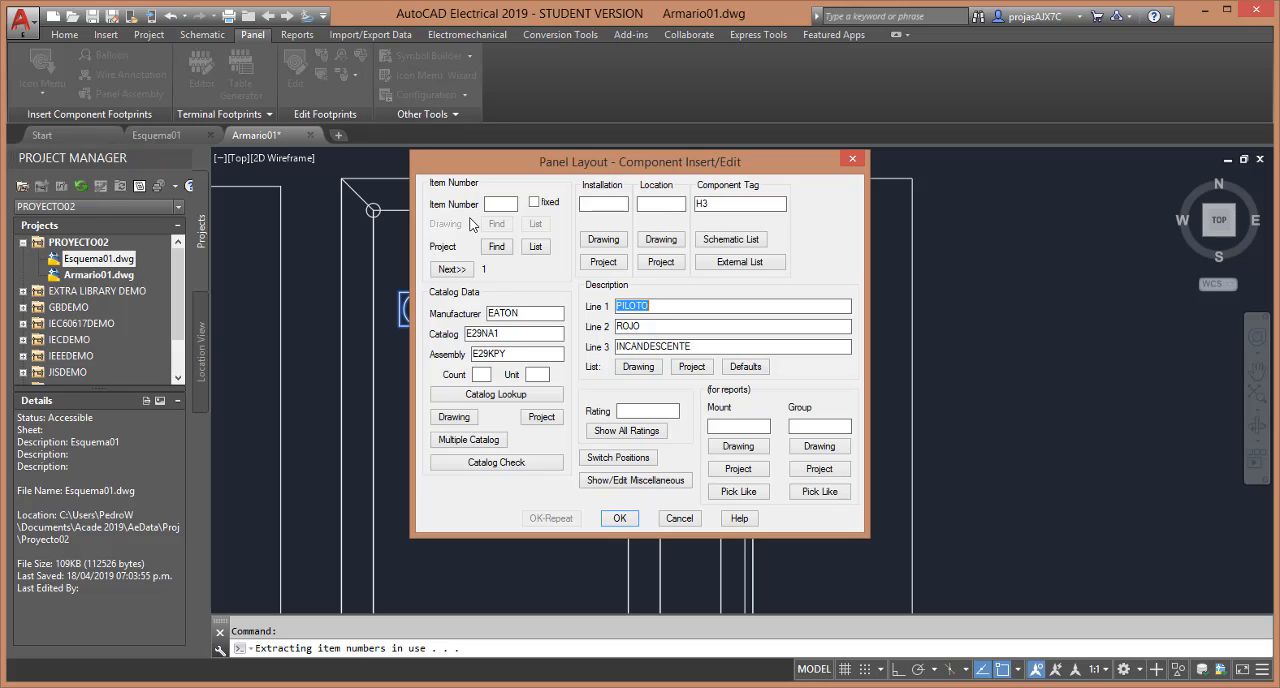
key("Return")
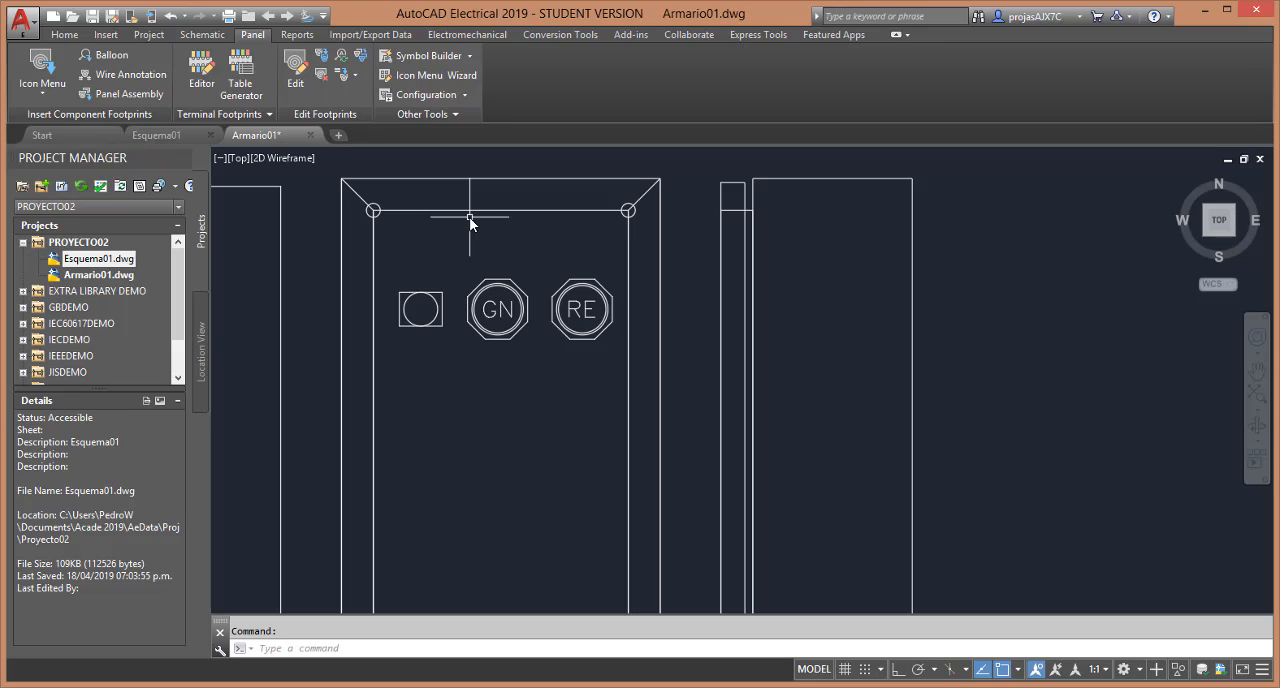
Start Resequence Item Numbers with a starting number of 1 and turn off processing of all manufacturers
left_click(341, 57)
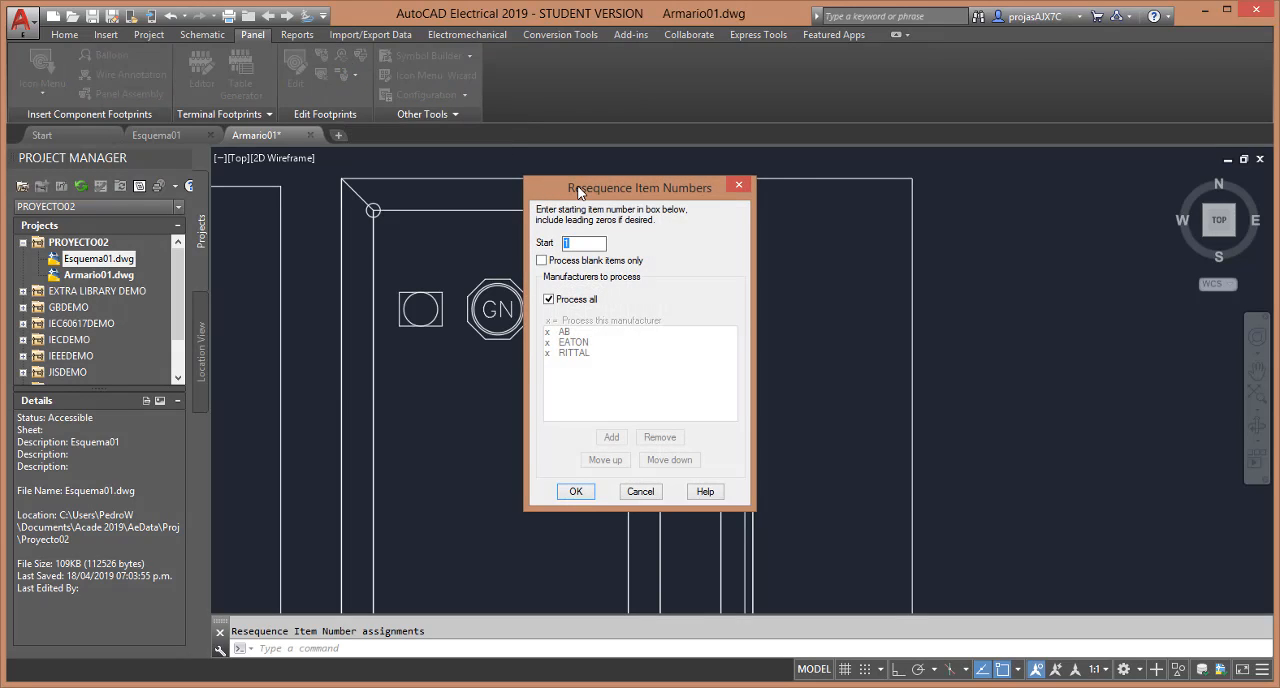
left_click_drag(578, 192, 622, 196)
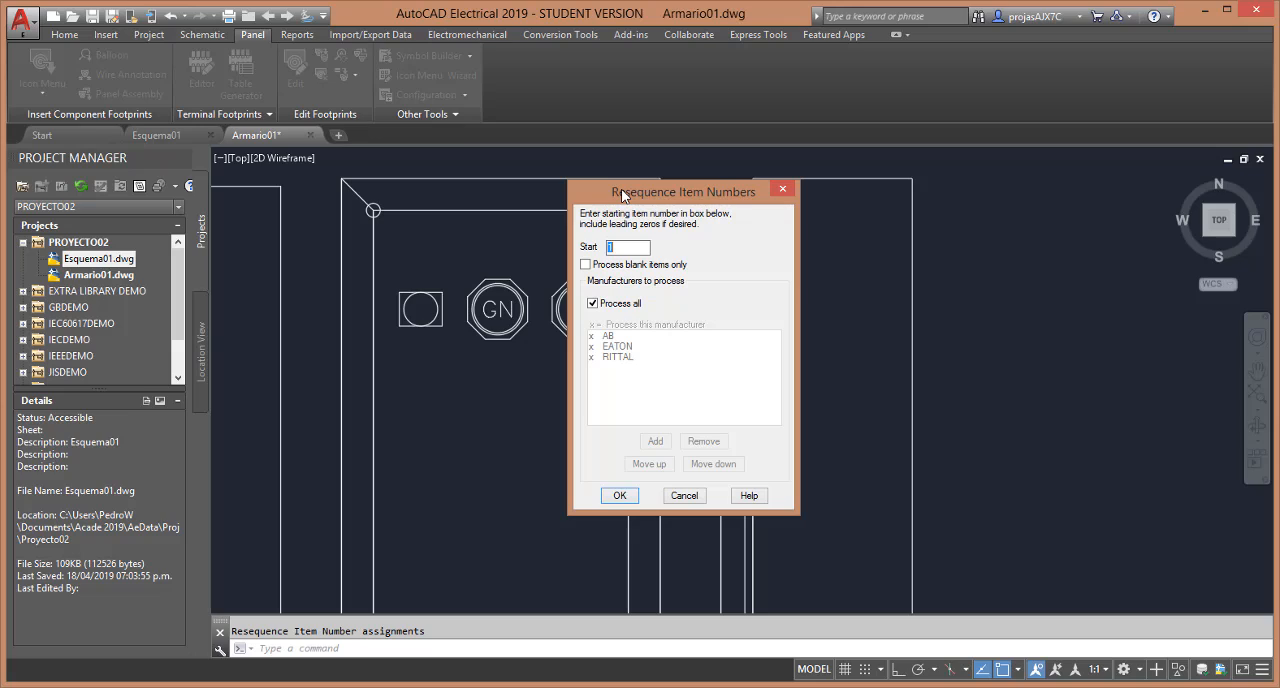
type("01")
key("BackSpace")
key("BackSpace")
left_click(587, 271)
left_click(593, 304)
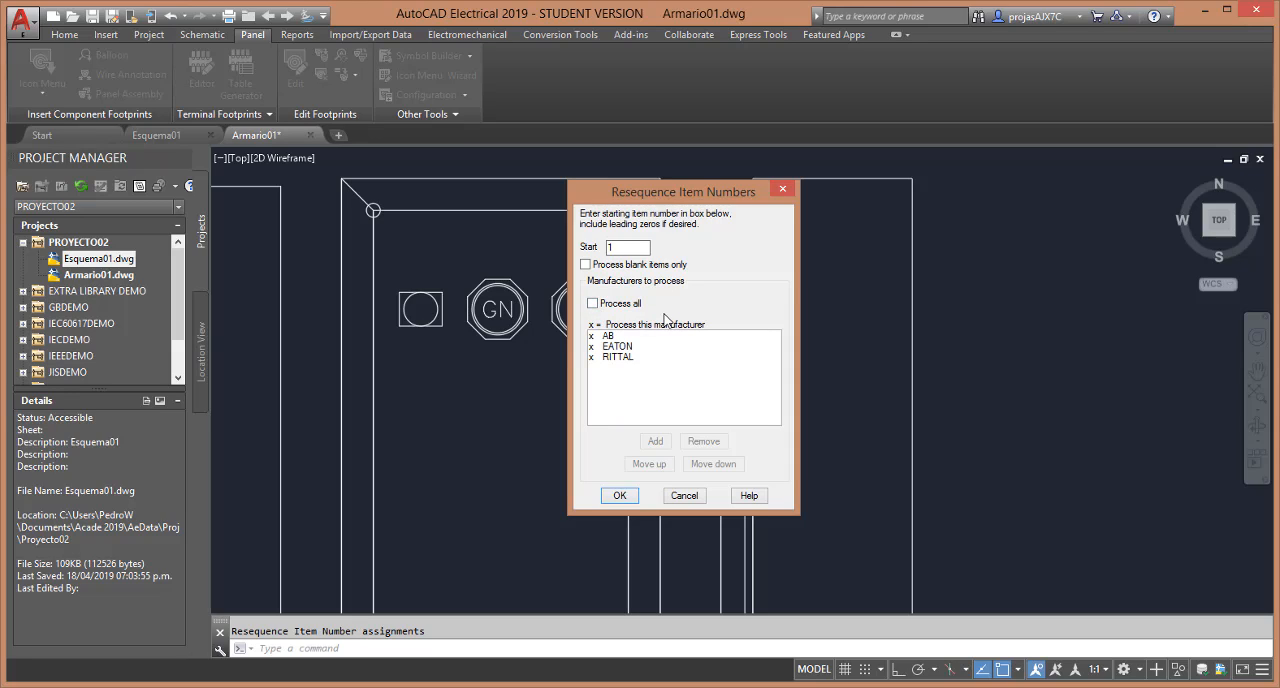
Order the manufacturers as RITTAL, EATON, AB and run the item number resequencing
left_click(624, 357)
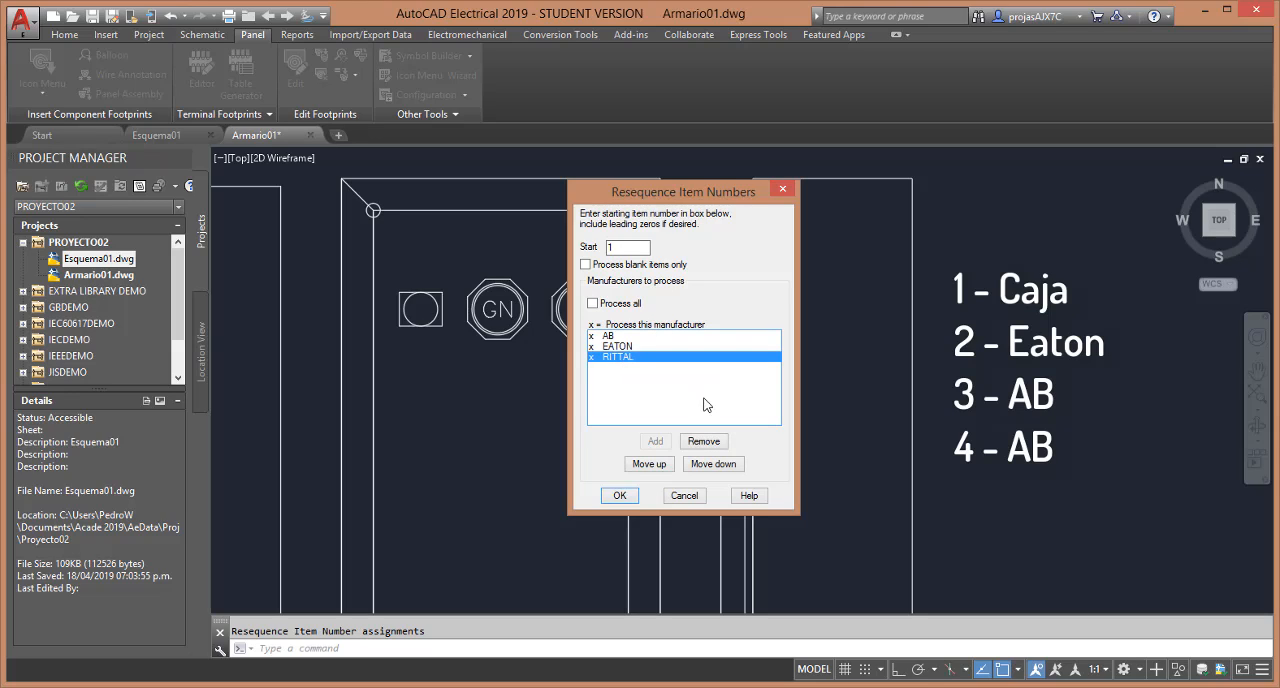
left_click(712, 470)
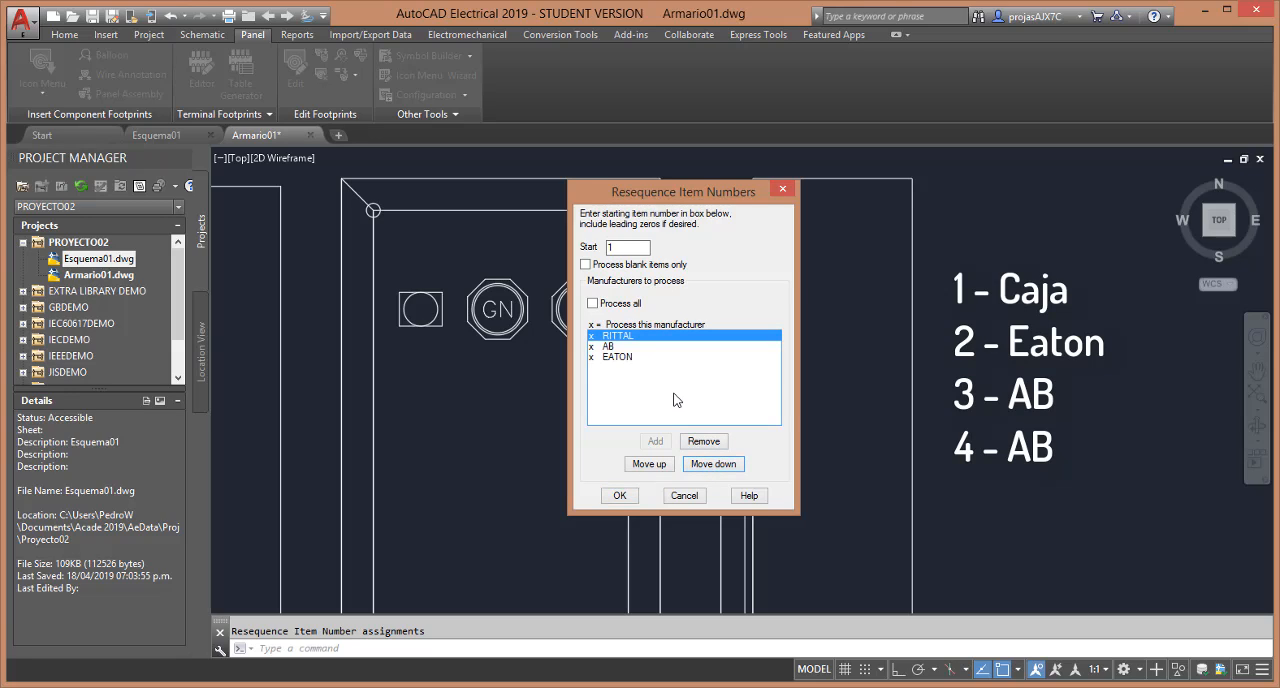
left_click(621, 362)
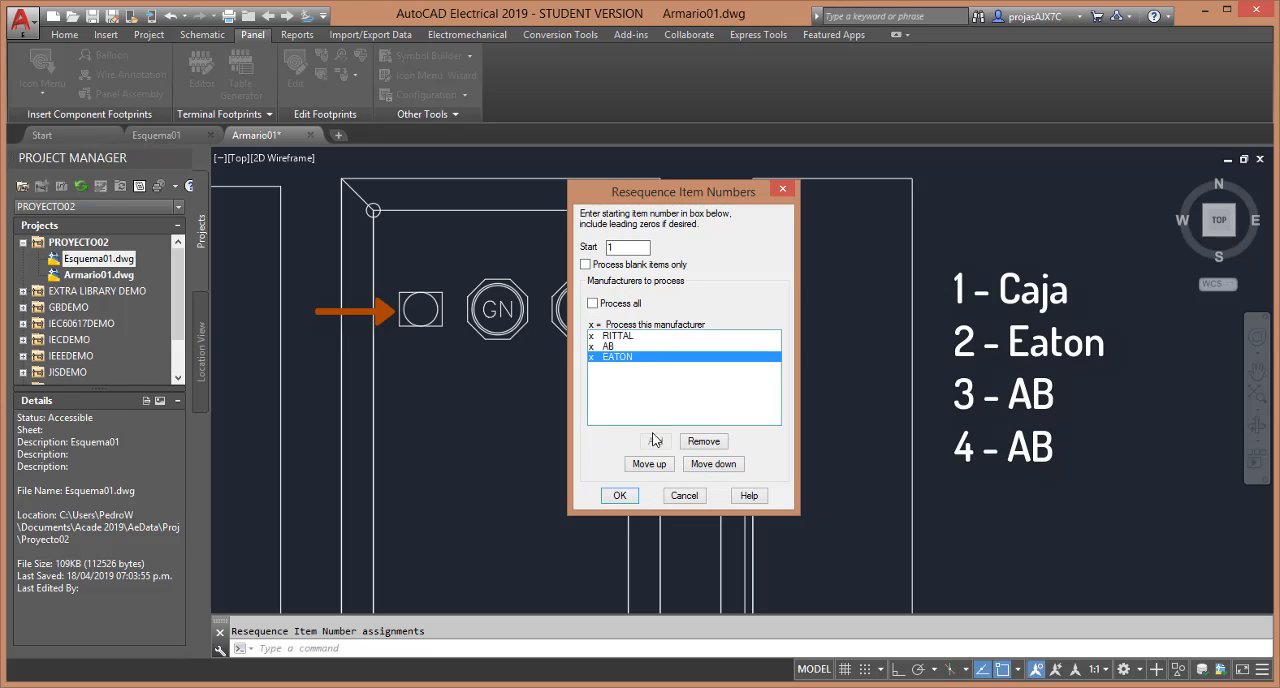
left_click(649, 465)
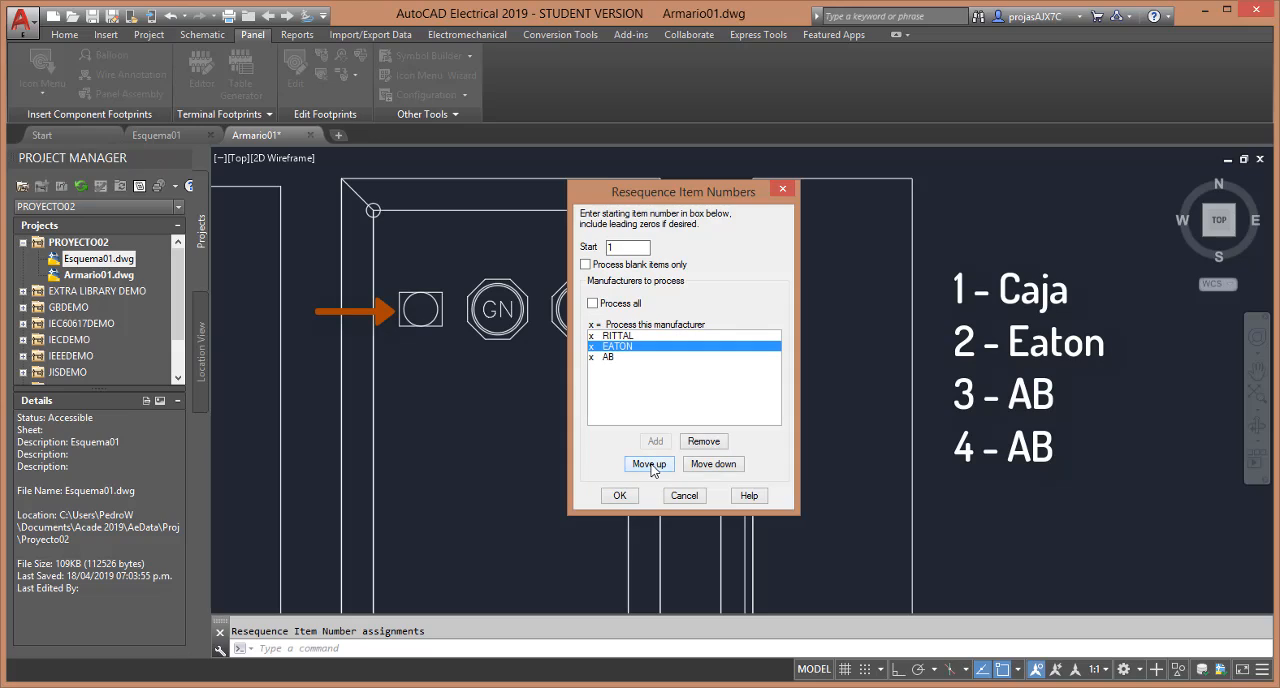
left_click(651, 386)
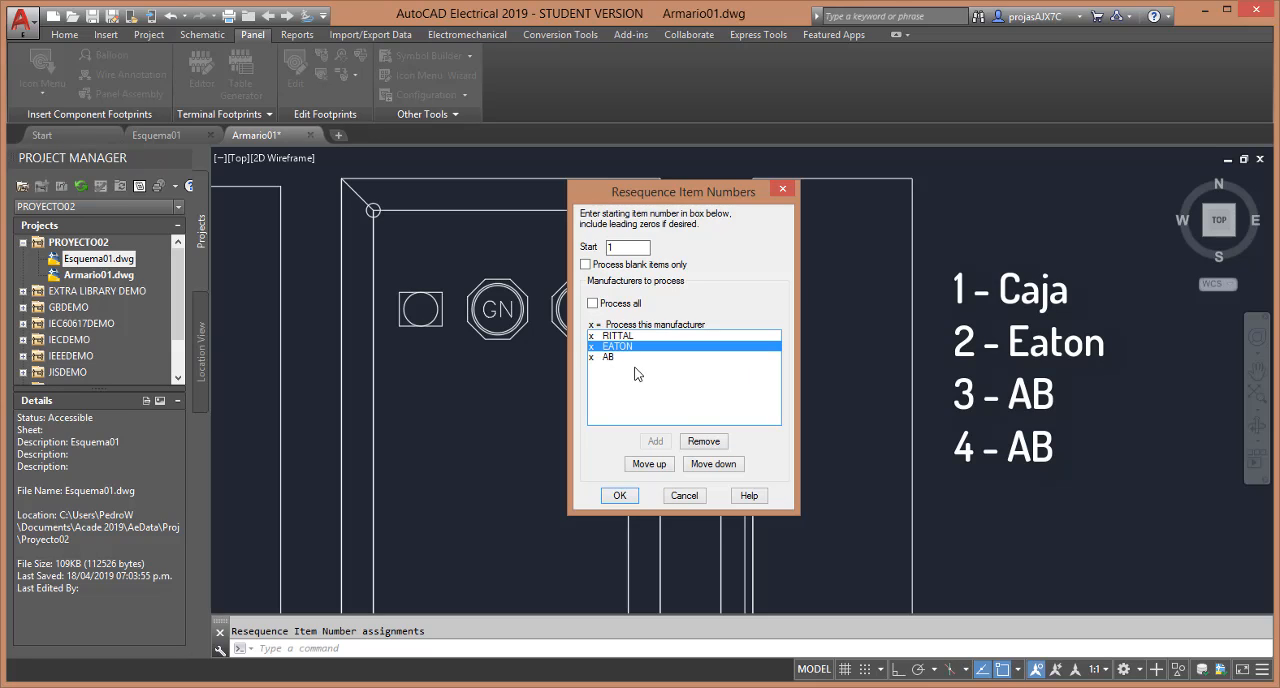
left_click(621, 358)
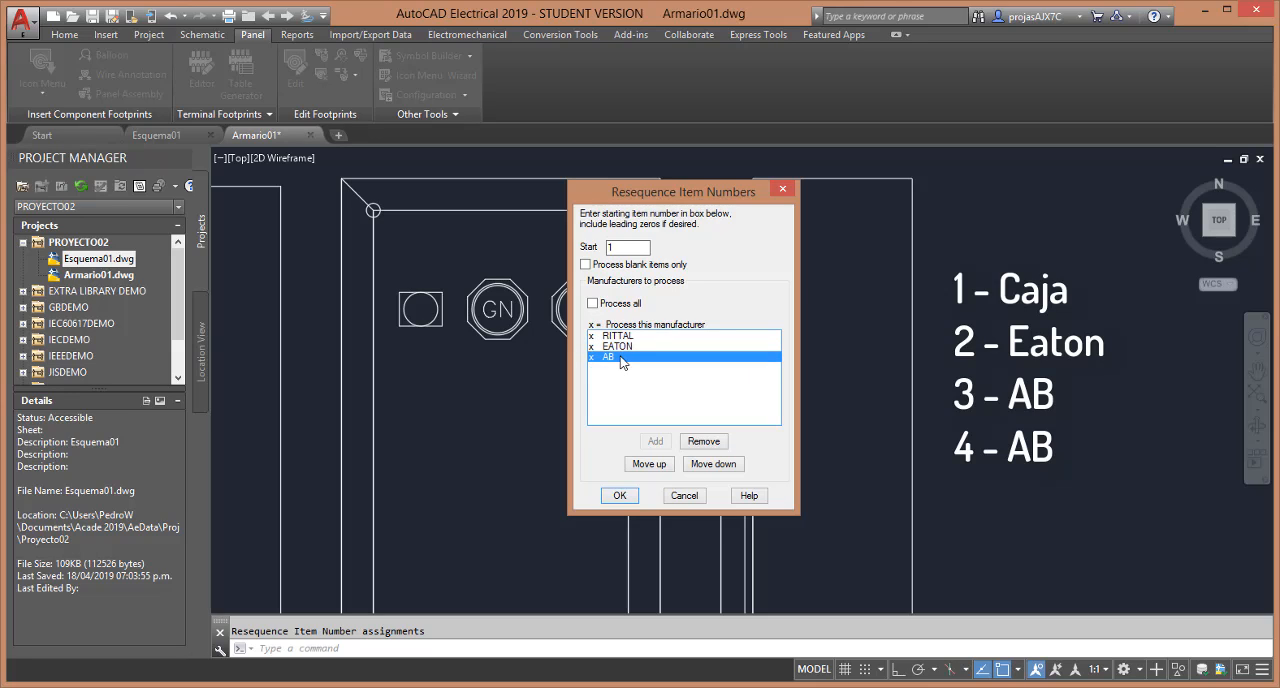
left_click(620, 496)
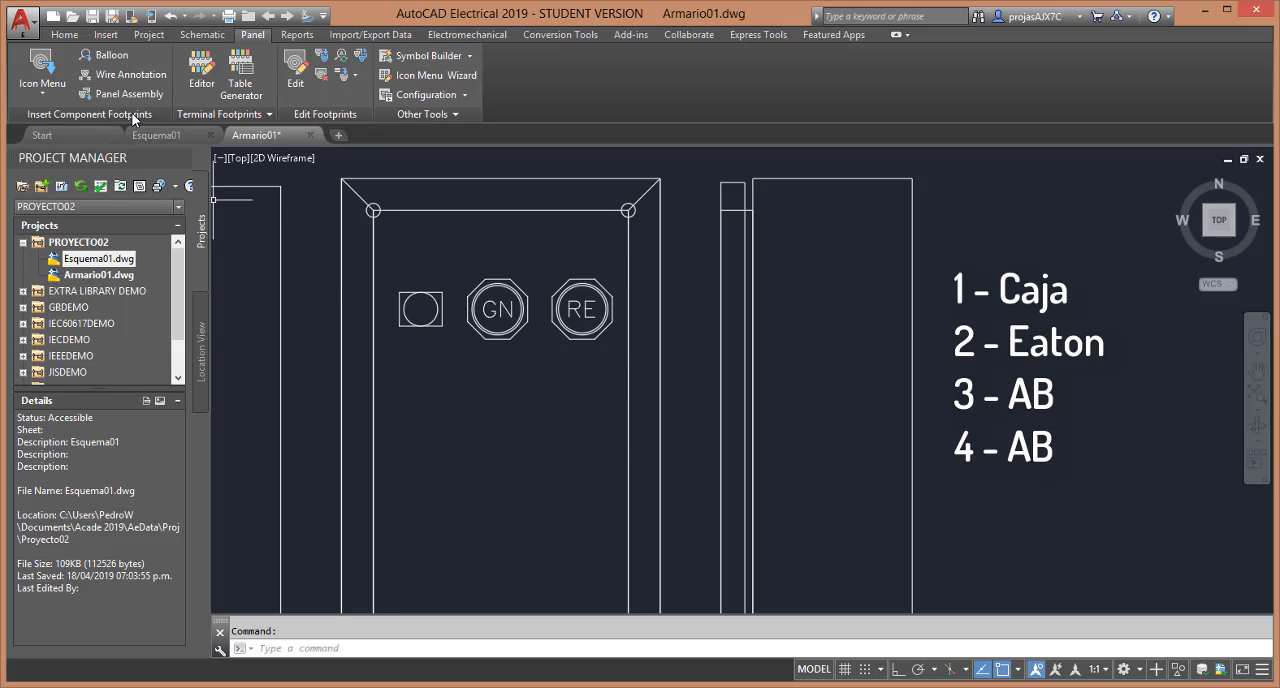
Add an item balloon to the square lamp footprint, with a leader about 3 units long running down-left from its lower edge
left_click(111, 56)
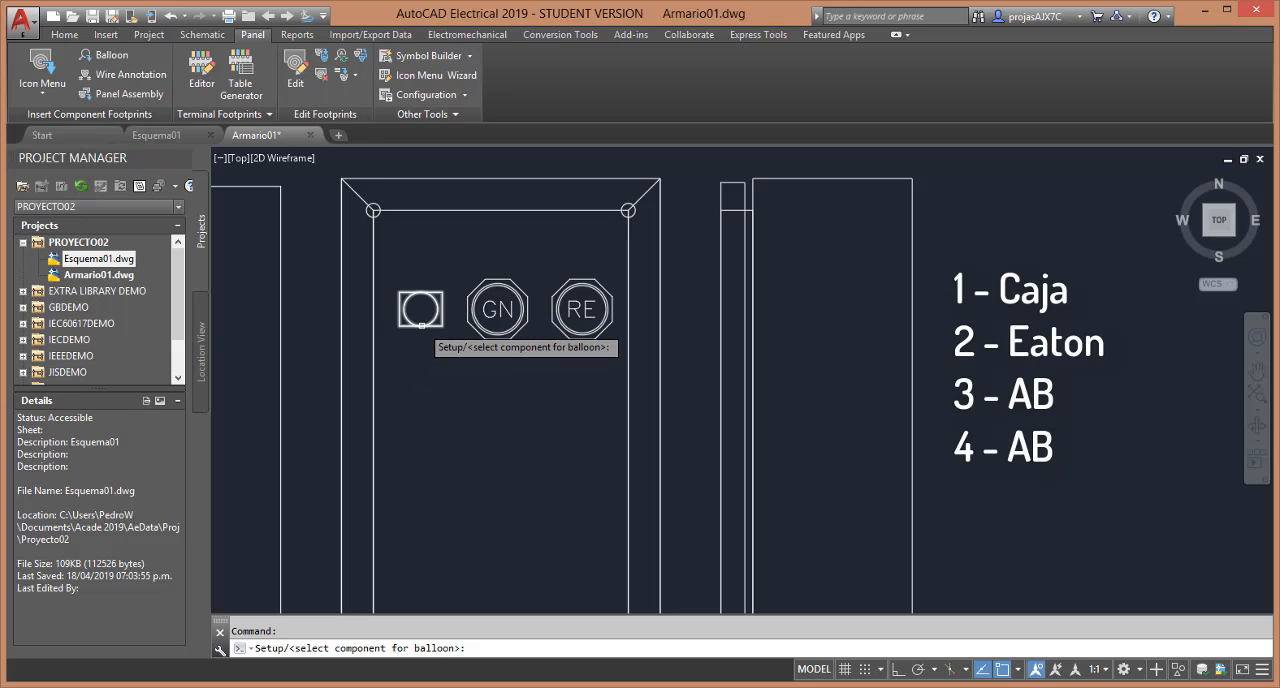
left_click(421, 325)
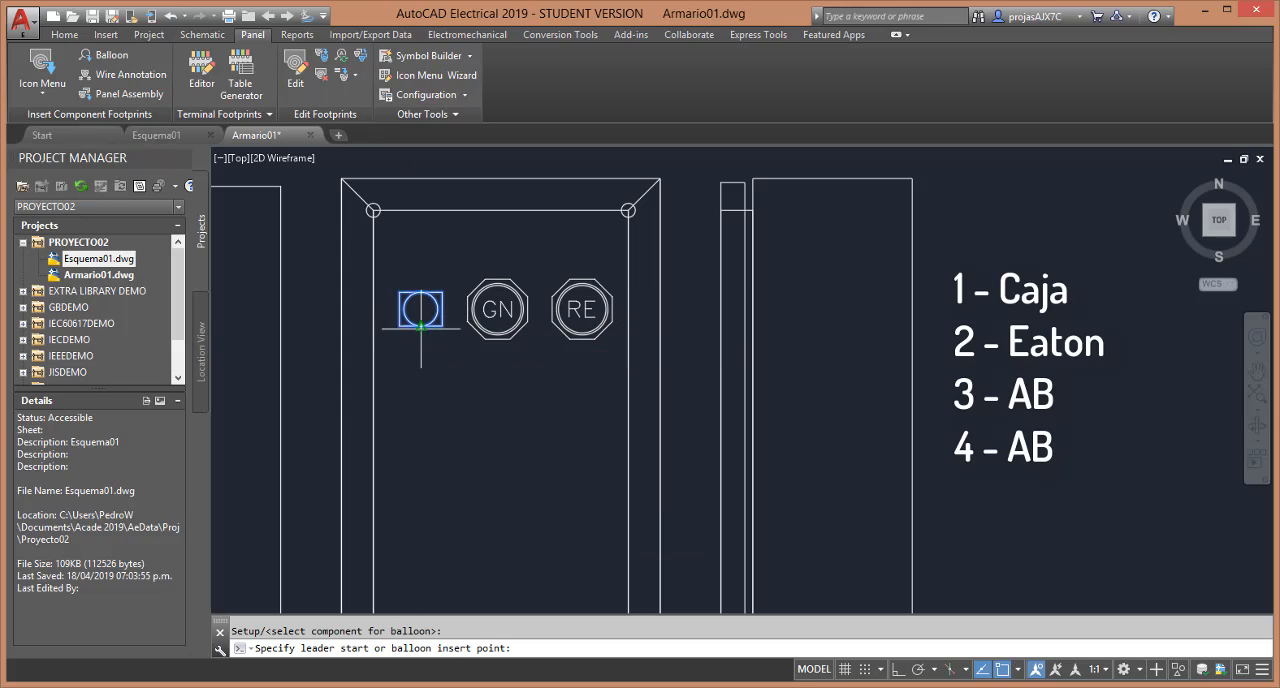
left_click(421, 325)
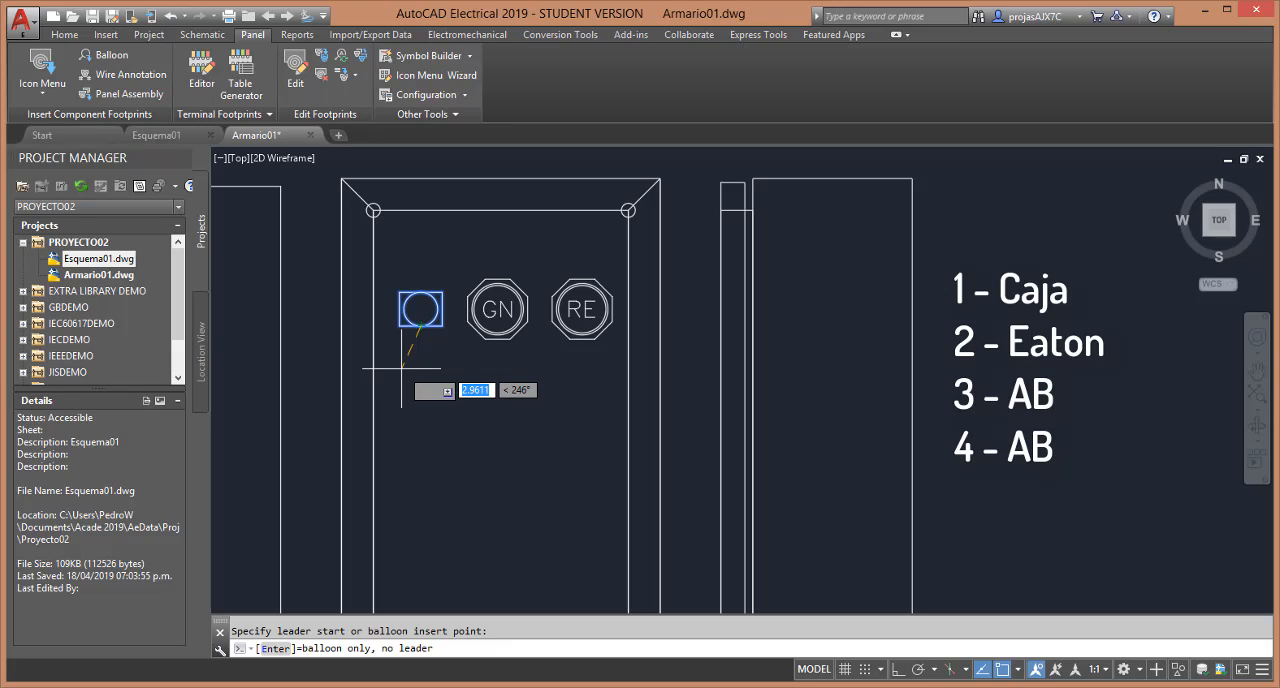
left_click(400, 368)
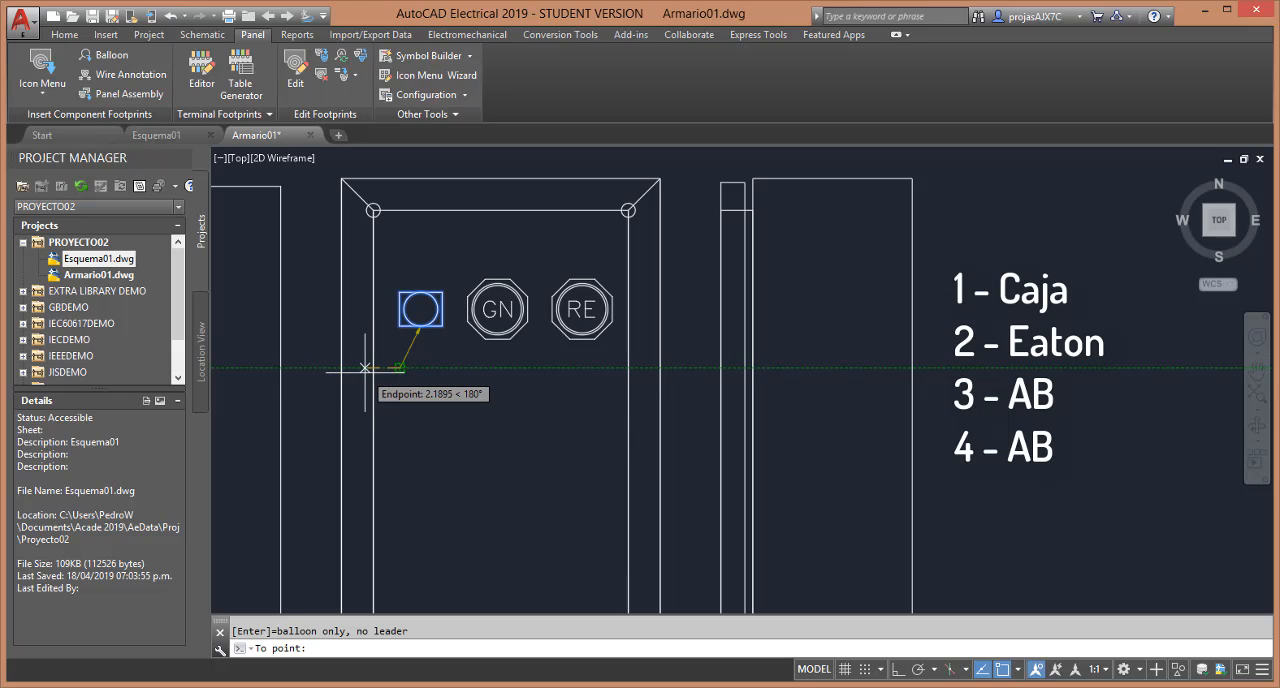
key("Return")
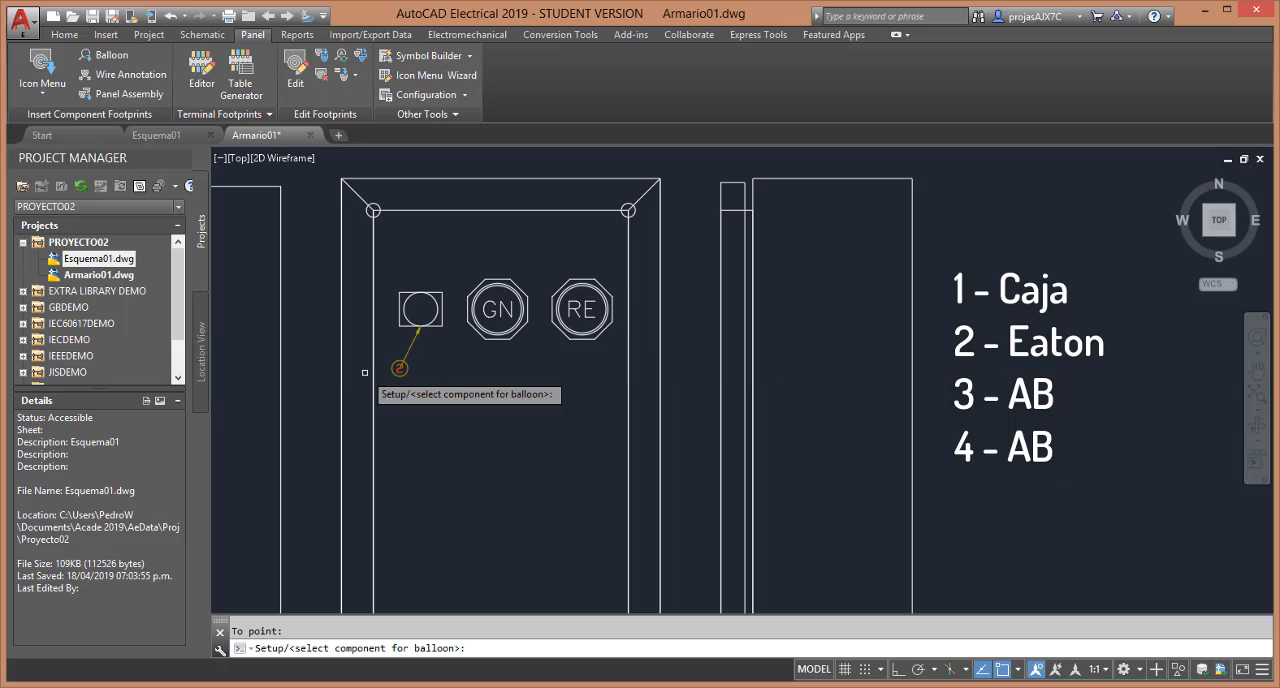
Add an item balloon to the GN lamp, with a leader about 2.8 units long running down-left from its lower edge
left_click(498, 338)
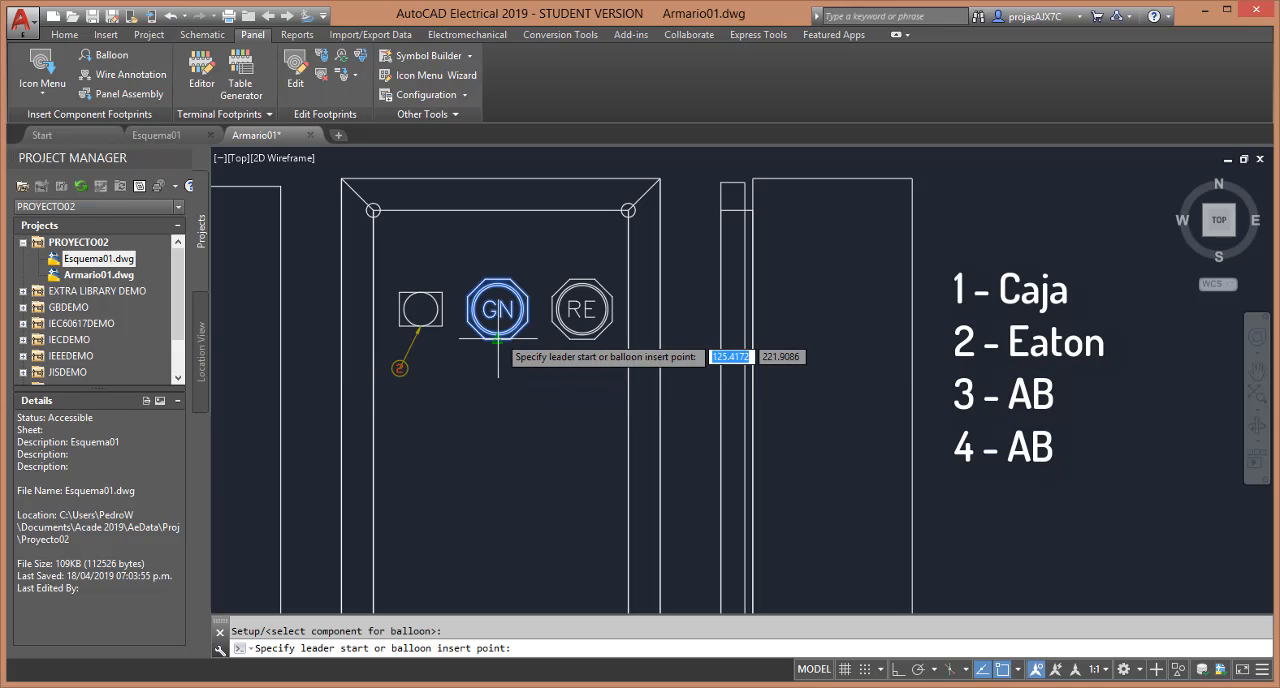
left_click(498, 340)
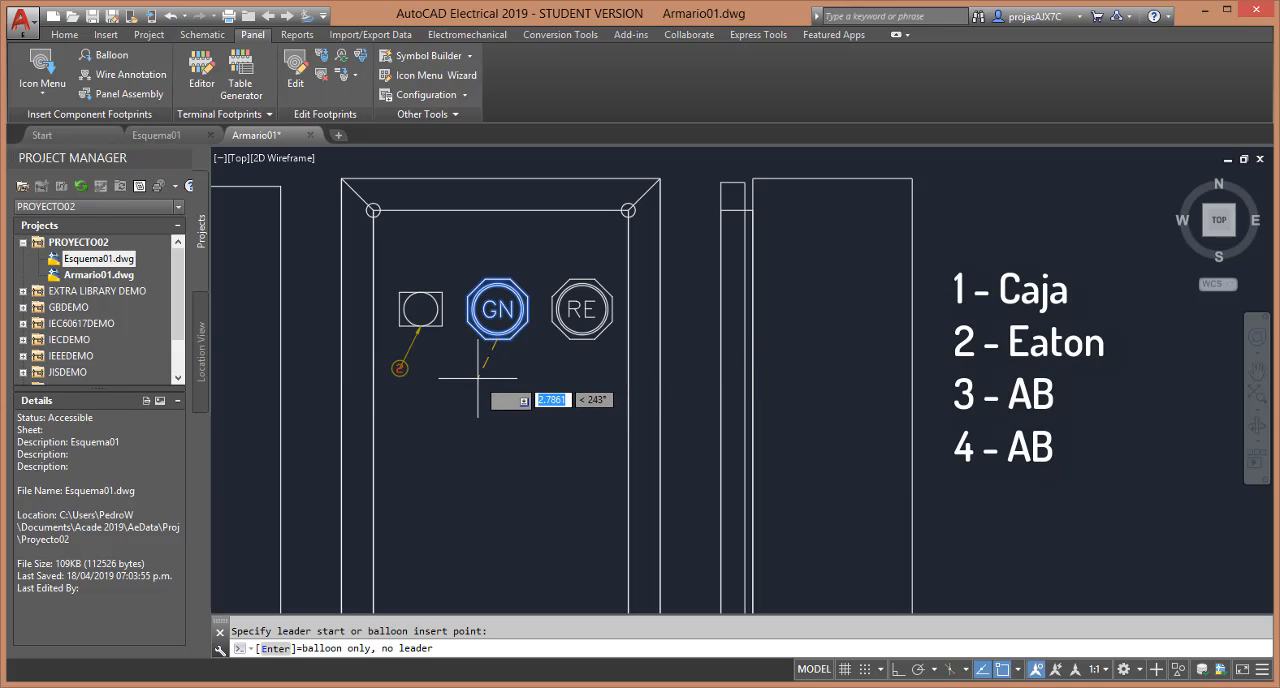
left_click(477, 379)
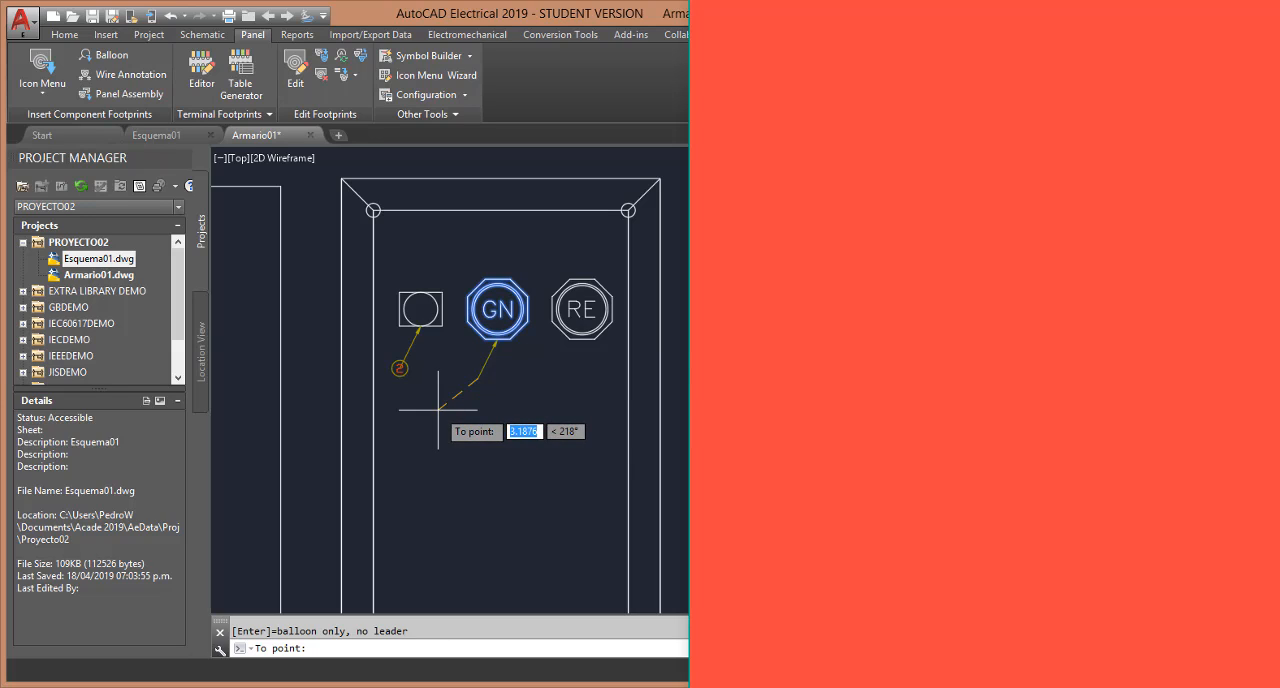
key("Return")
Add an item balloon to the RE lamp, with a short leader running down-left from its lower edge
left_click(580, 338)
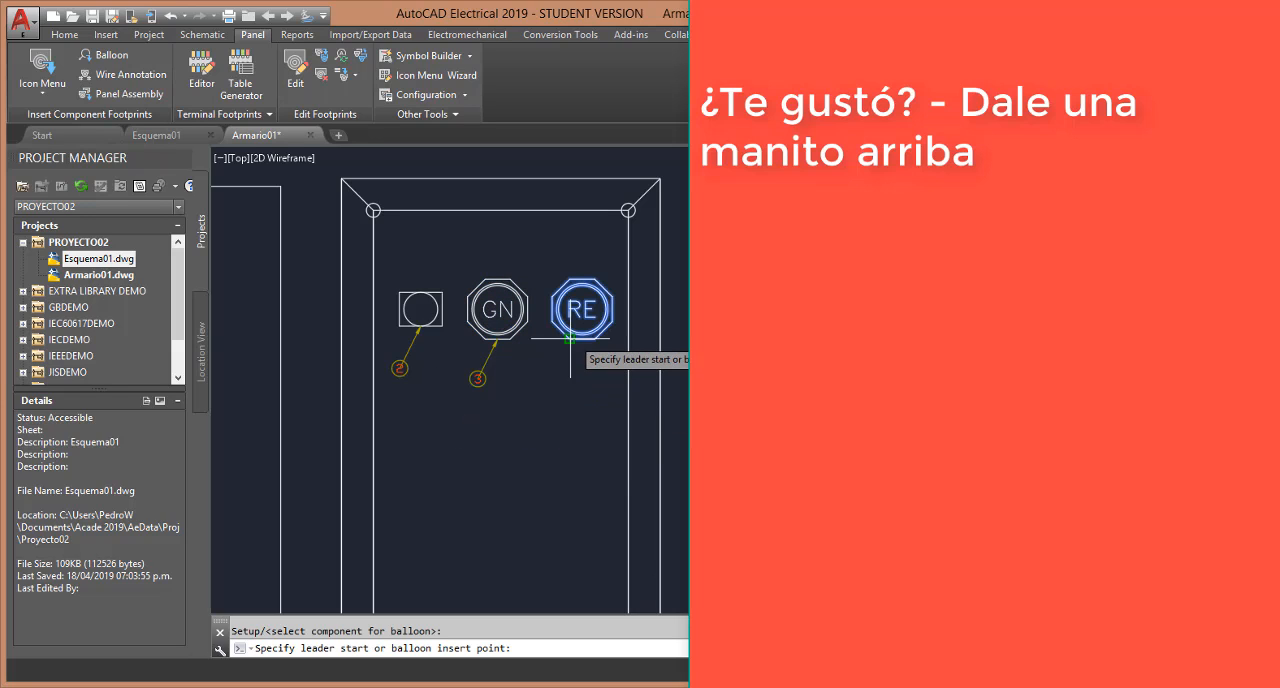
left_click(578, 342)
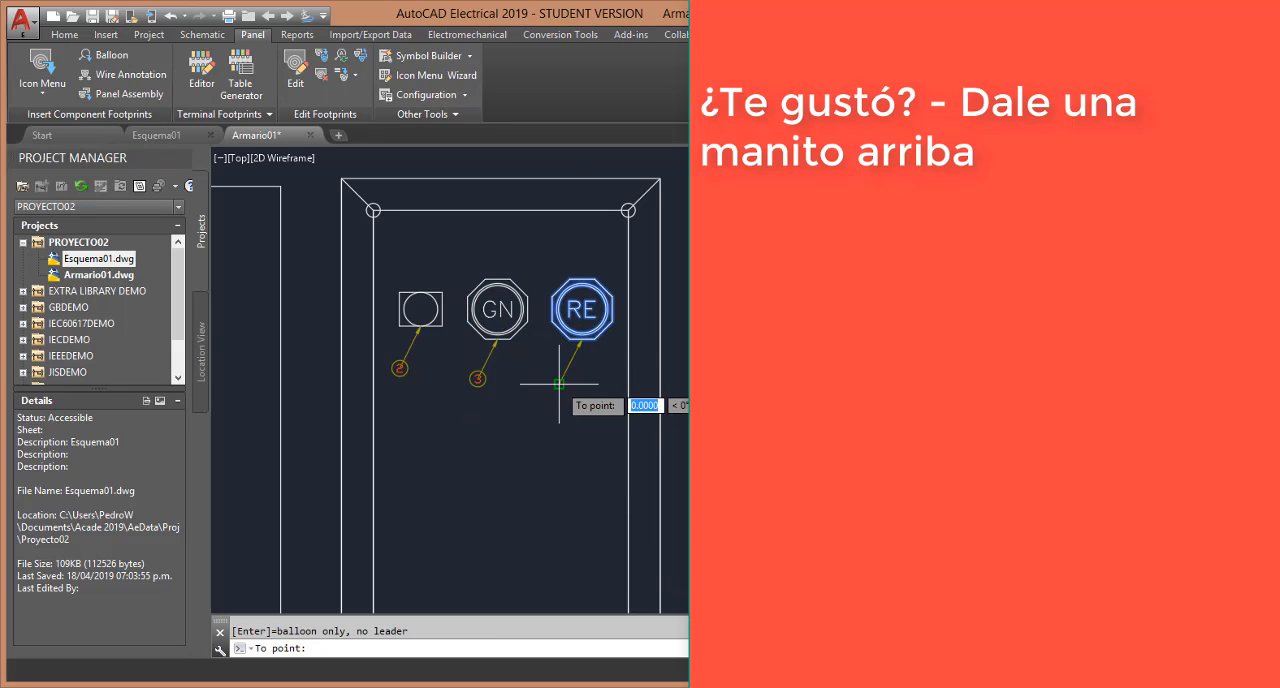
left_click(538, 398)
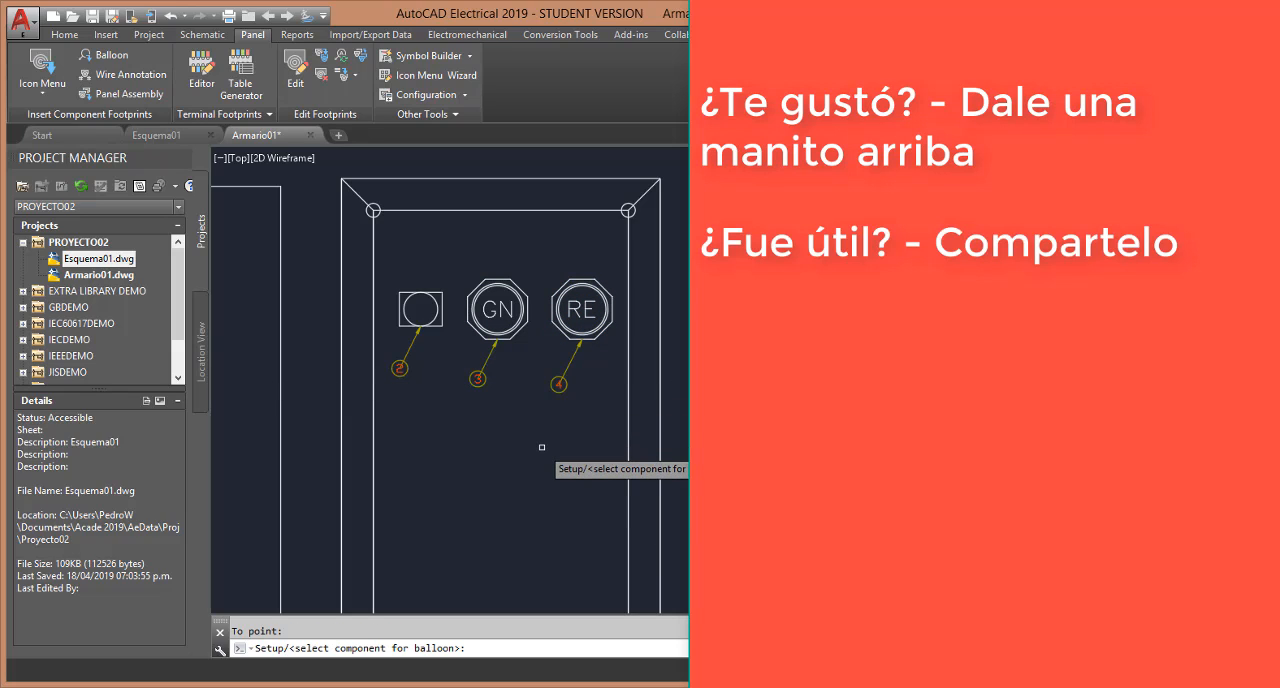